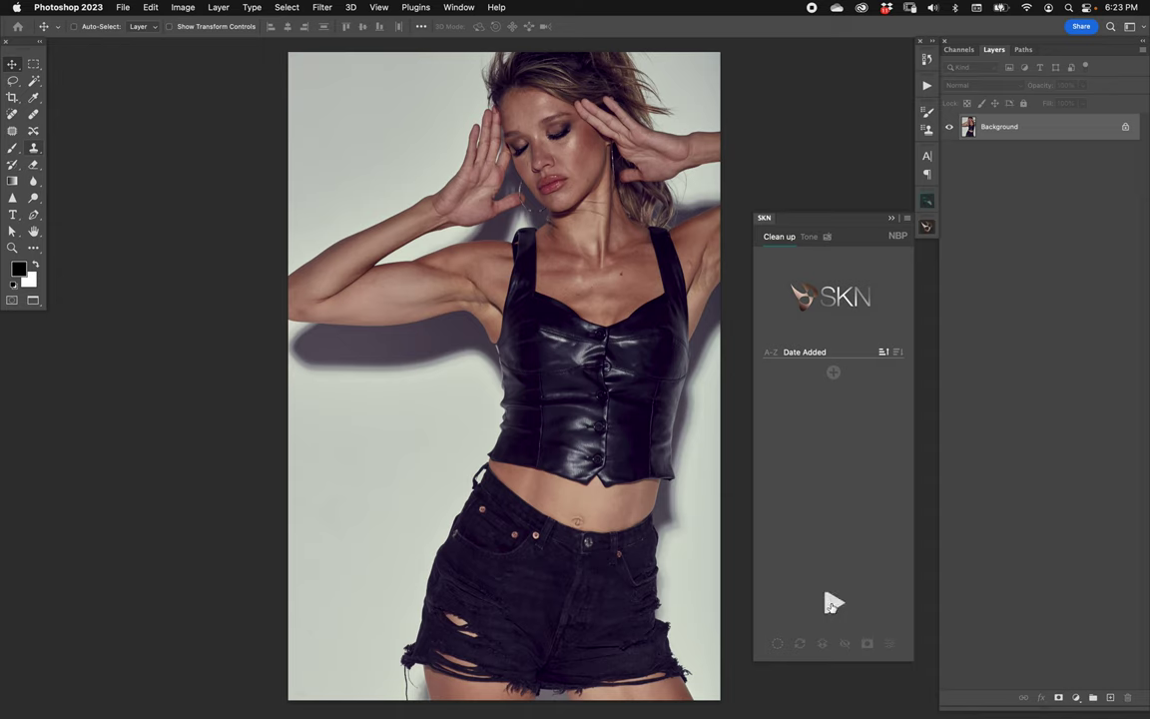
Run the SKN Clean Up on the portrait and open its advanced clean-up settings
{"action": "left_click", "coordinate": [834, 603]}
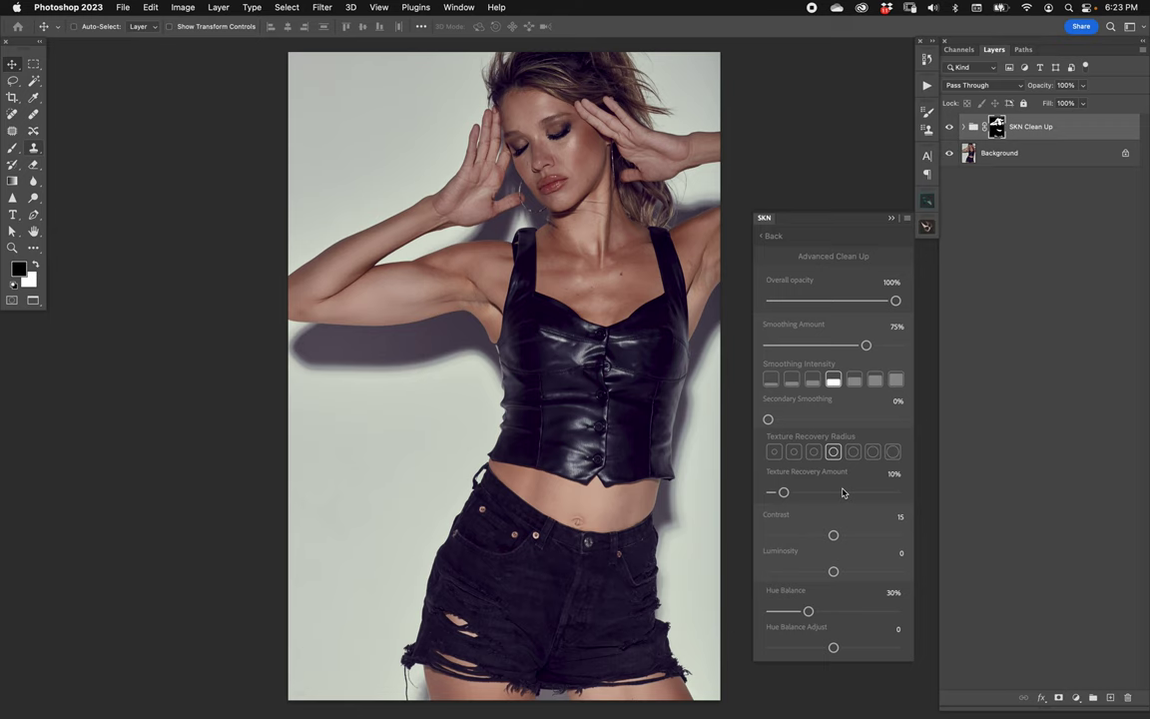
{"action": "scroll", "coordinate": [480, 441], "scroll_direction": "up", "scroll_amount": 6}
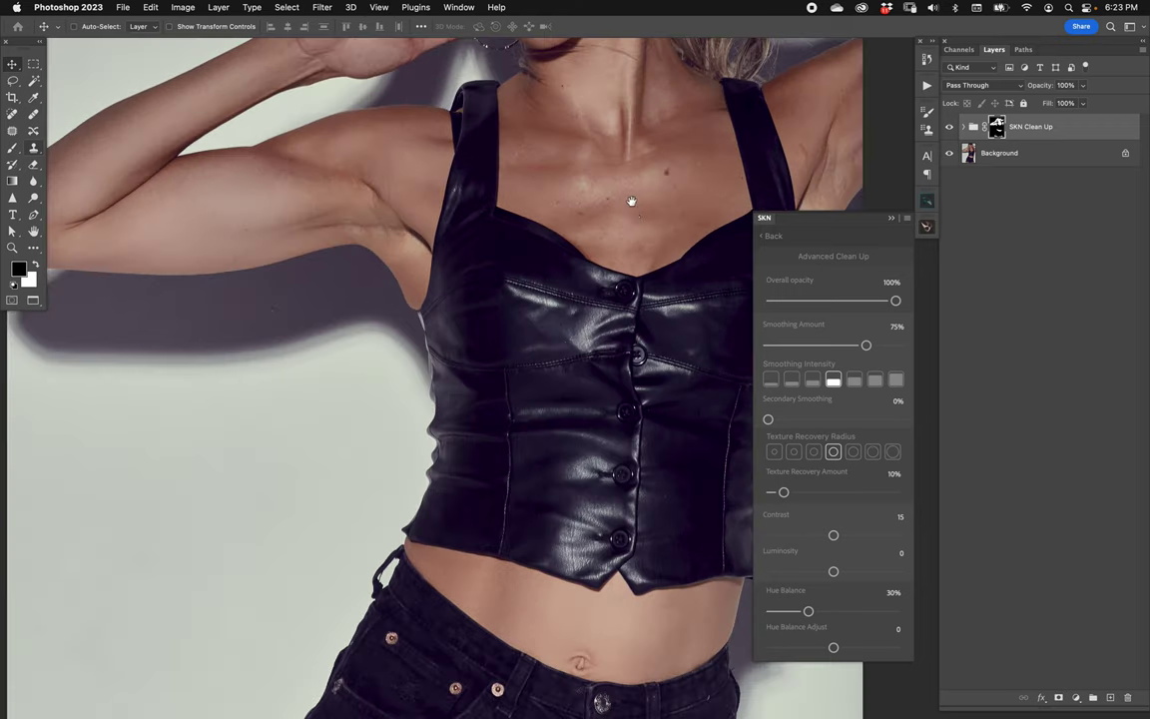
{"action": "scroll", "coordinate": [480, 440], "scroll_direction": "down", "scroll_amount": 1}
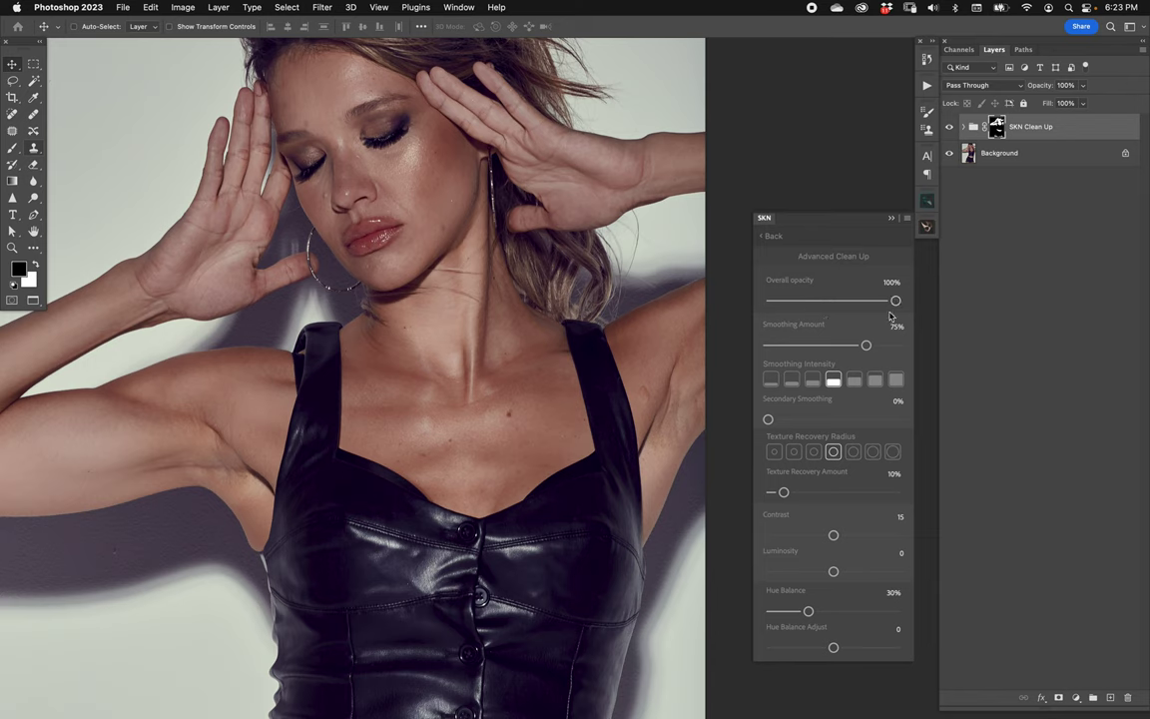
Set the Smoothing Amount to 100% and choose the fifth Smoothing Intensity level
{"action": "left_click_drag", "start_coordinate": [896, 301], "coordinate": [929, 291]}
{"action": "left_click_drag", "start_coordinate": [866, 344], "coordinate": [929, 336]}
{"action": "left_click", "coordinate": [897, 381]}
{"action": "left_click", "coordinate": [856, 345]}
{"action": "left_click", "coordinate": [899, 344]}
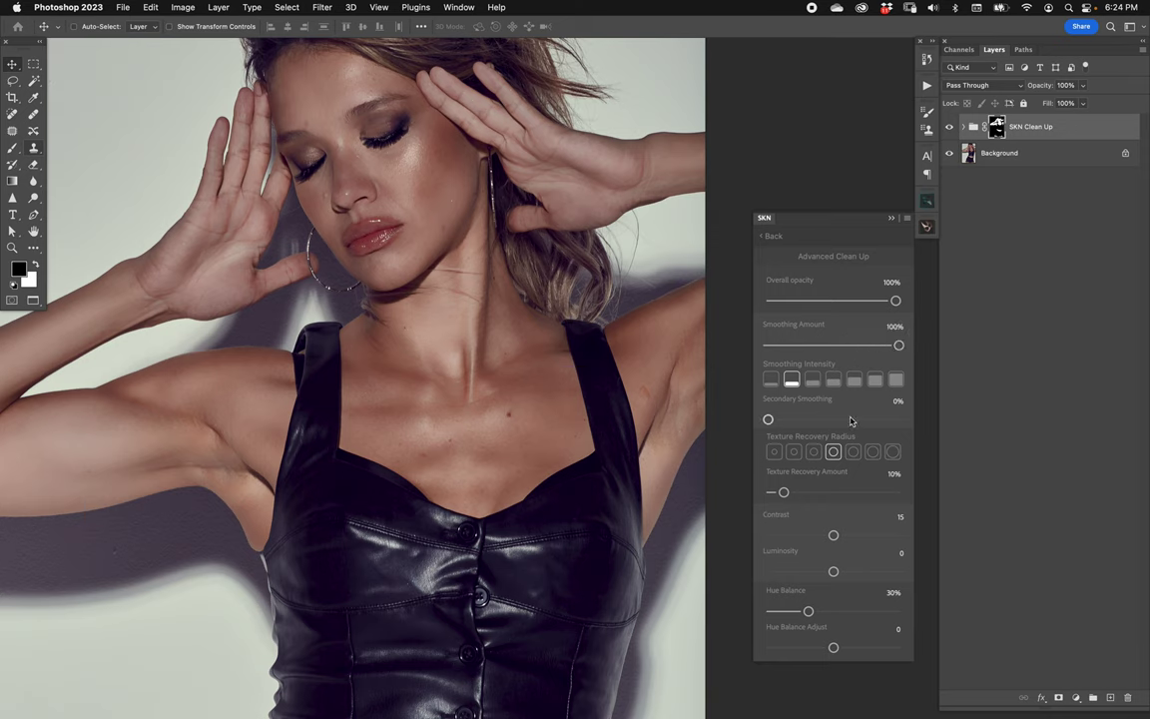
{"action": "left_click", "coordinate": [853, 379]}
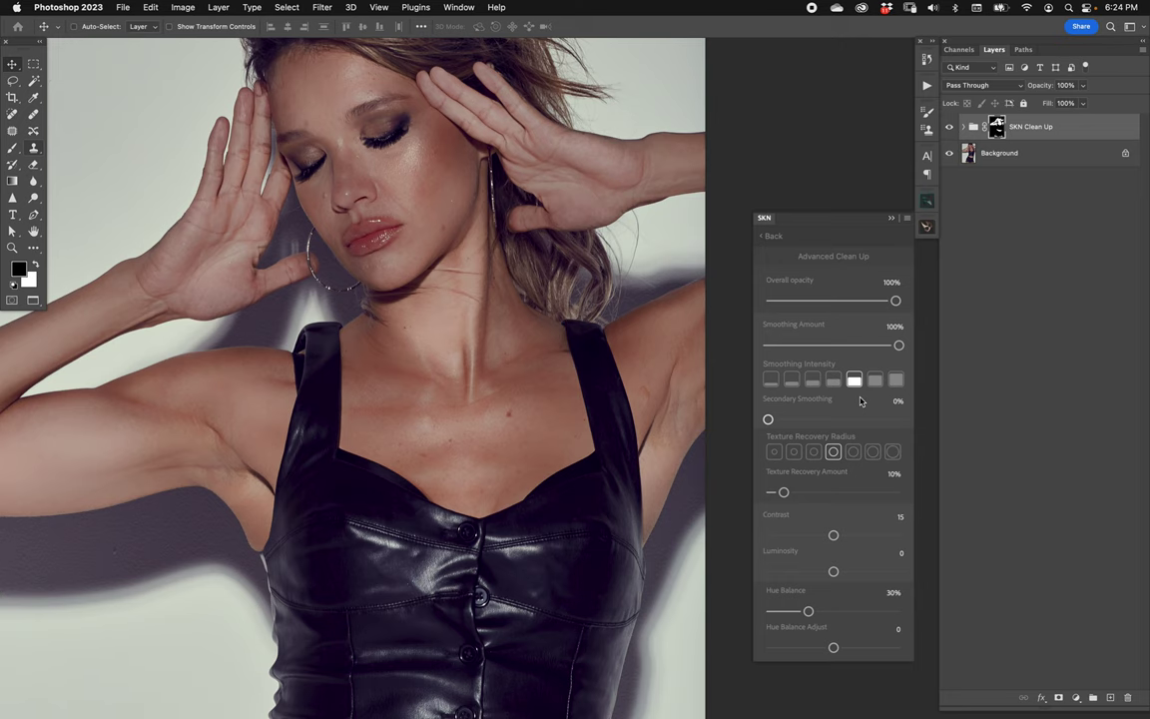
Set Secondary Smoothing to 21% and the Smoothing Amount to 77%, after trying Secondary Smoothing at 41%
{"action": "scroll", "coordinate": [544, 342], "scroll_direction": "up", "scroll_amount": 3}
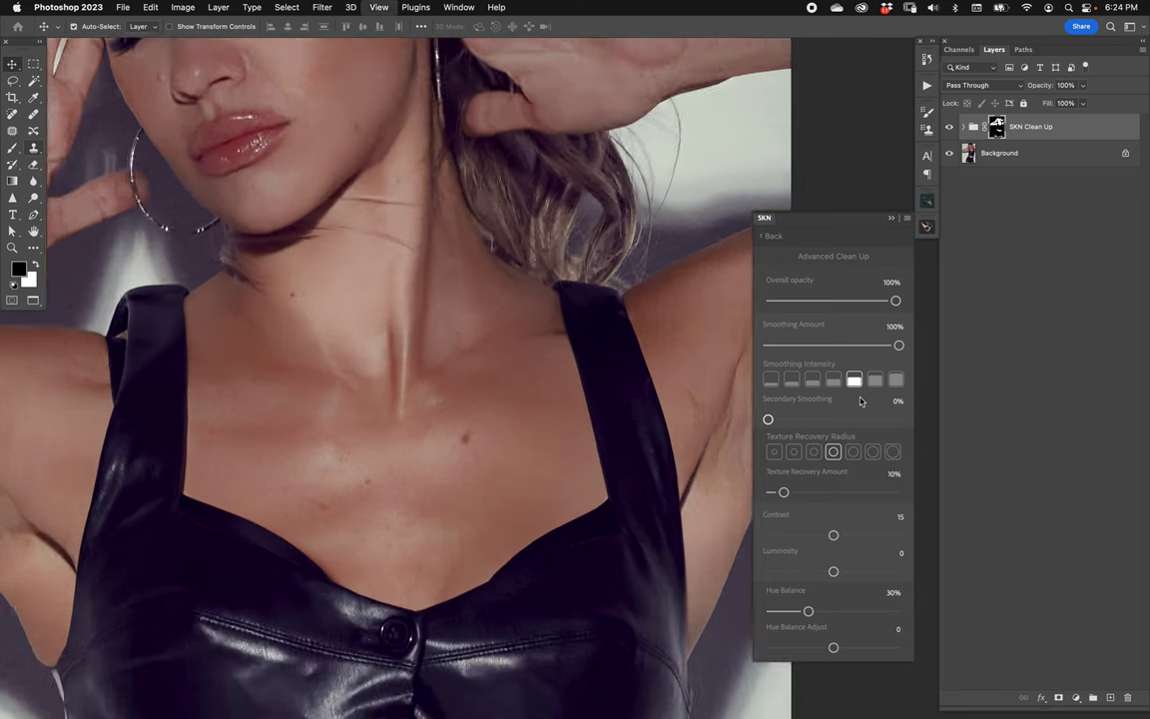
{"action": "scroll", "coordinate": [544, 341], "scroll_direction": "down", "scroll_amount": 2}
{"action": "scroll", "coordinate": [580, 503], "scroll_direction": "up", "scroll_amount": 4}
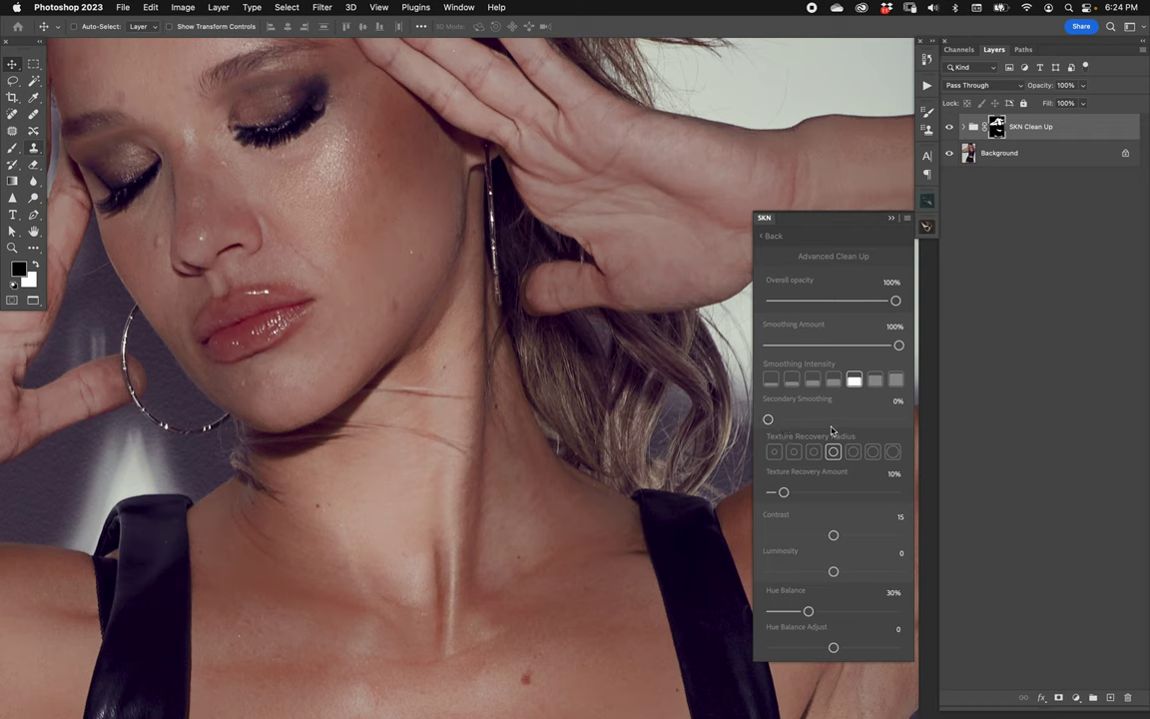
{"action": "left_click_drag", "start_coordinate": [769, 419], "coordinate": [822, 420]}
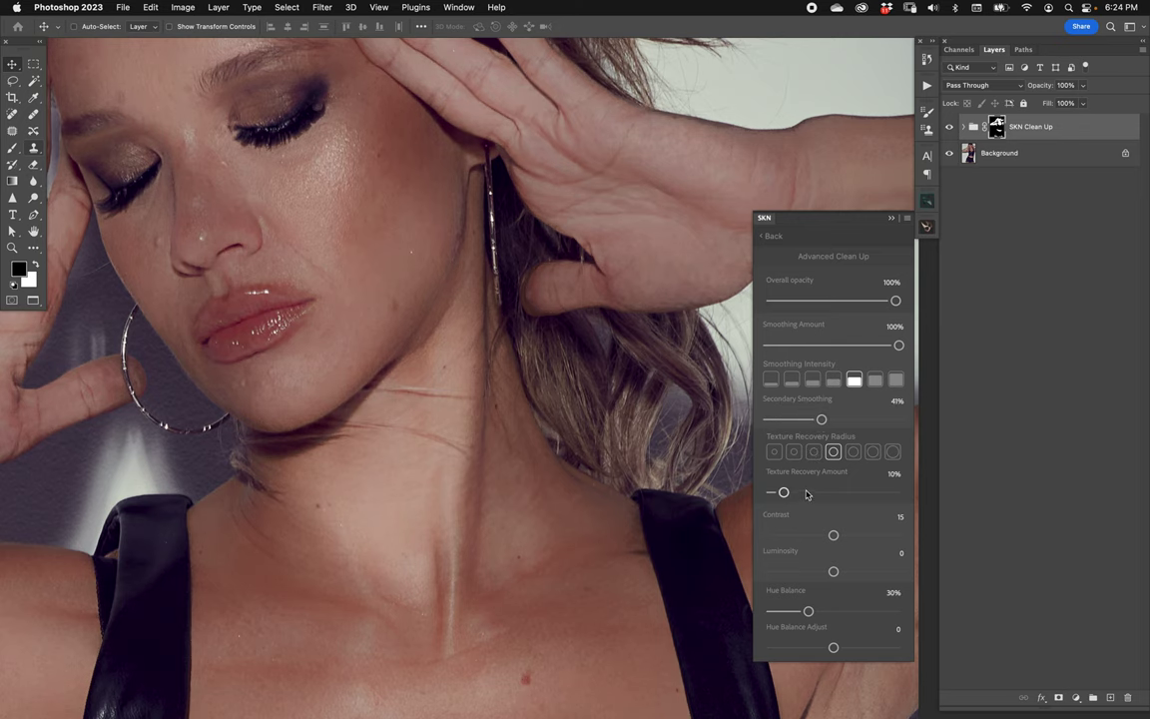
{"action": "key", "text": "super+minus"}
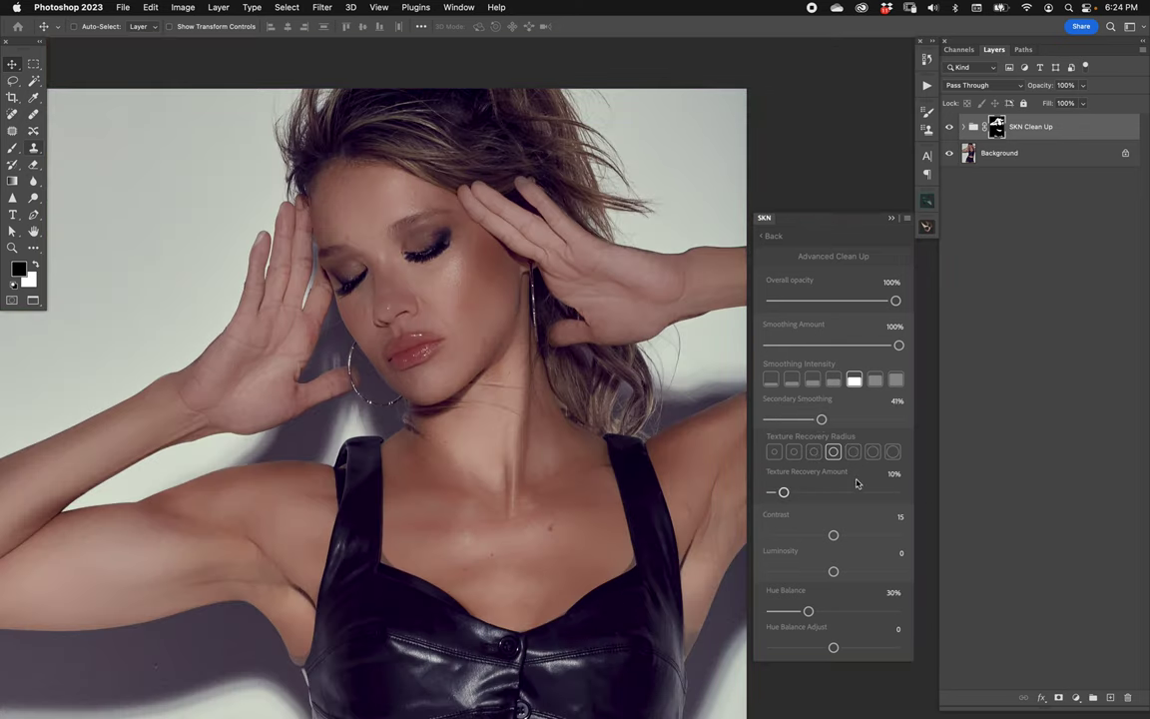
{"action": "left_click_drag", "start_coordinate": [821, 419], "coordinate": [795, 420]}
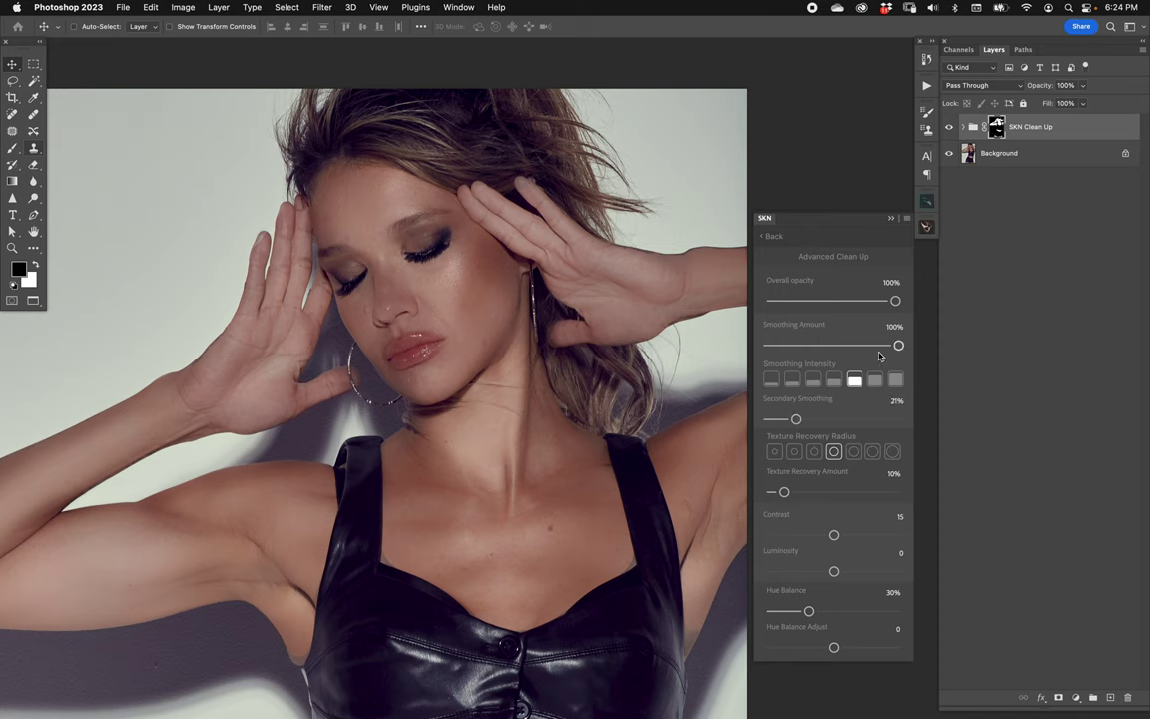
{"action": "left_click_drag", "start_coordinate": [899, 345], "coordinate": [868, 345]}
Choose the second Texture Recovery Radius and raise the Texture Recovery Amount to 73%
{"action": "key", "text": "super+equal"}
{"action": "left_click_drag", "start_coordinate": [429, 362], "coordinate": [526, 289]}
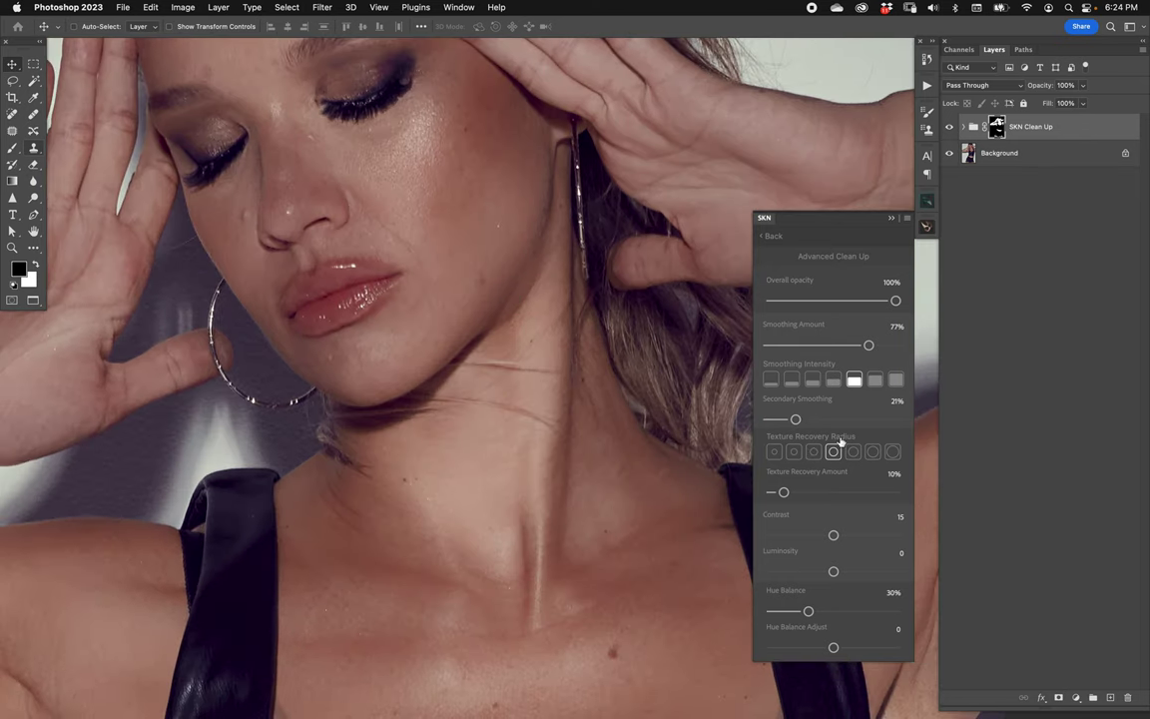
{"action": "left_click_drag", "start_coordinate": [783, 491], "coordinate": [861, 492]}
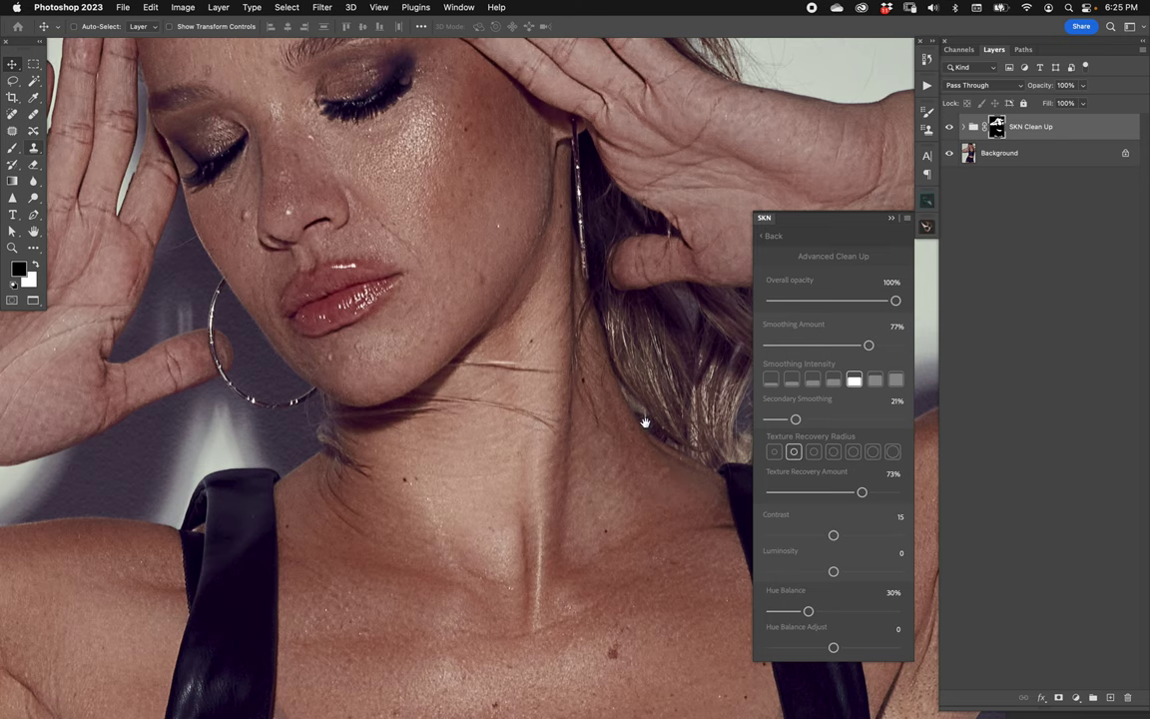
{"action": "scroll", "coordinate": [644, 429], "scroll_direction": "up", "scroll_amount": 3}
{"action": "scroll", "coordinate": [630, 430], "scroll_direction": "up", "scroll_amount": 1}
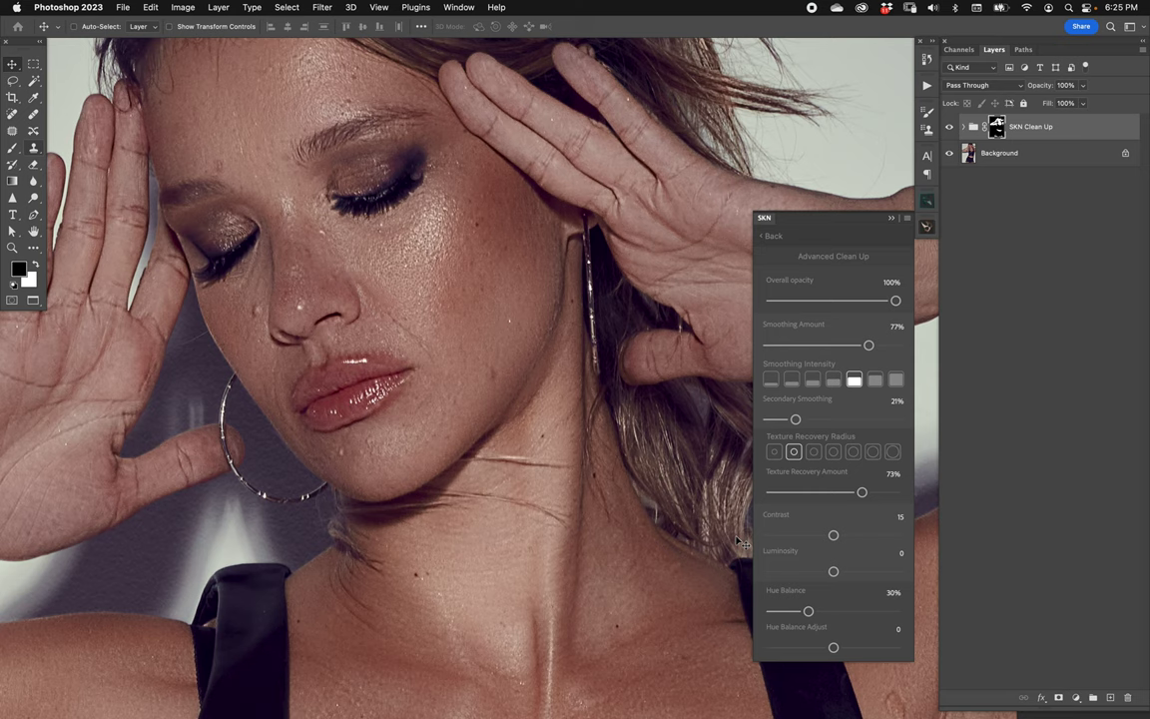
Set Secondary Smoothing to 37% and compare the largest and smallest Texture Recovery Radius at amounts of 60% and 82%
{"action": "left_click_drag", "start_coordinate": [796, 419], "coordinate": [816, 419]}
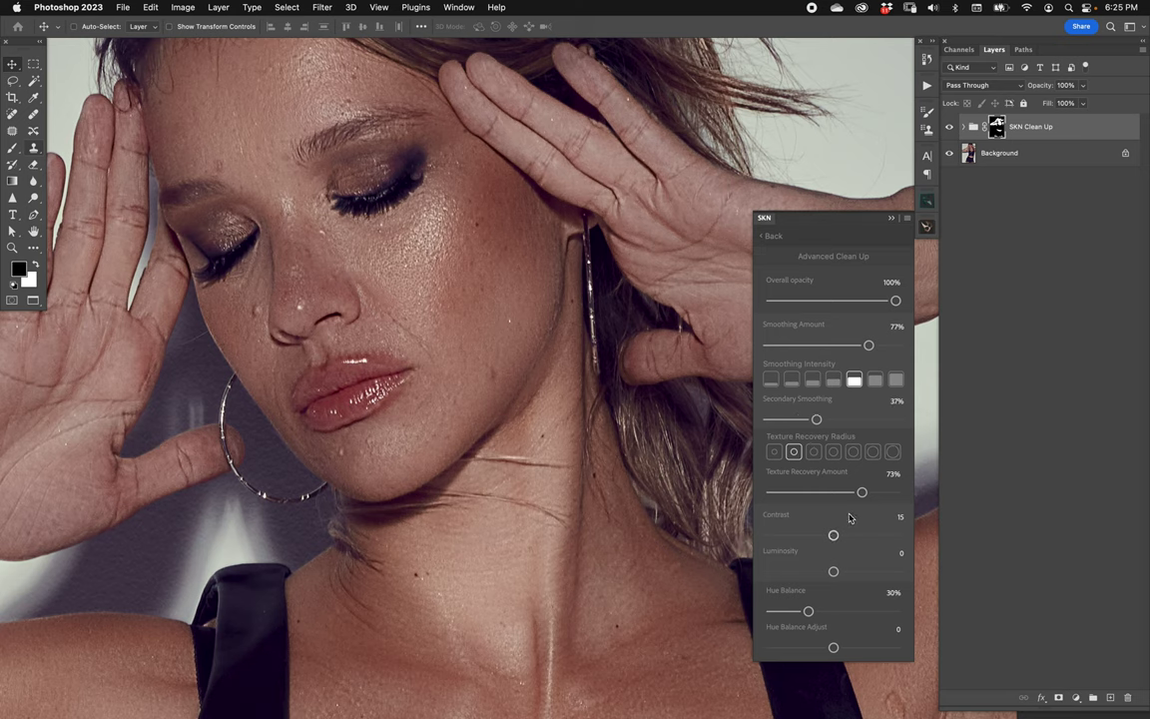
{"action": "left_click_drag", "start_coordinate": [862, 492], "coordinate": [846, 492]}
{"action": "left_click", "coordinate": [892, 454]}
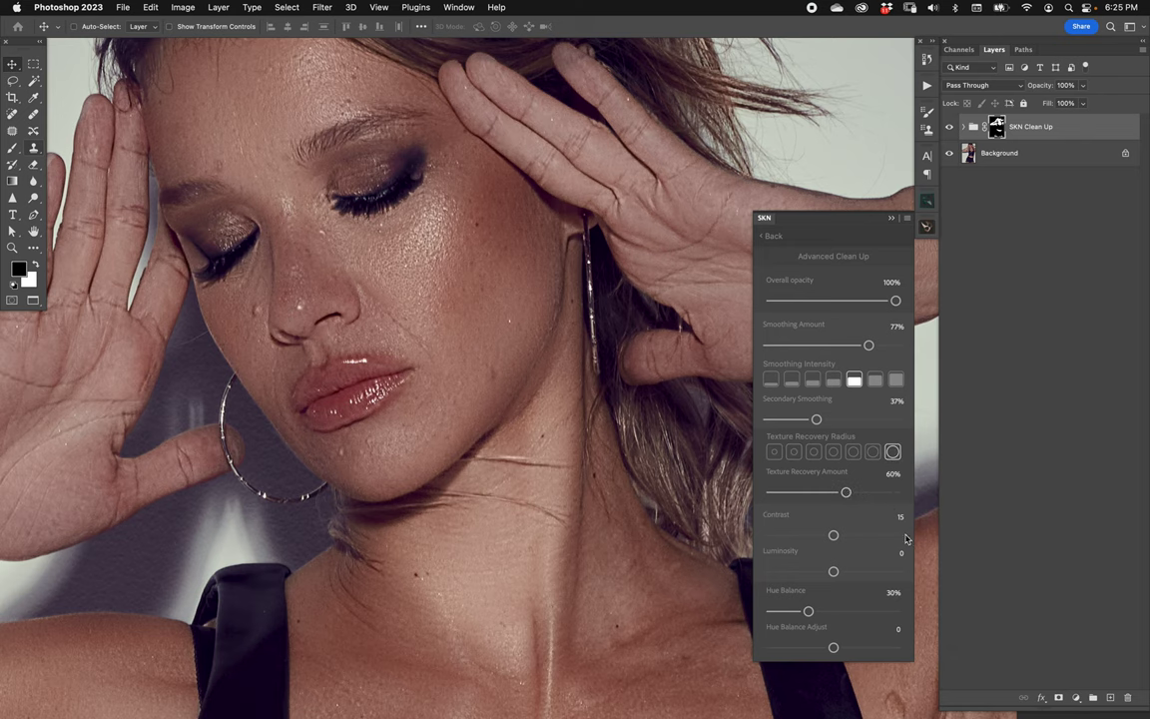
{"action": "left_click", "coordinate": [773, 451]}
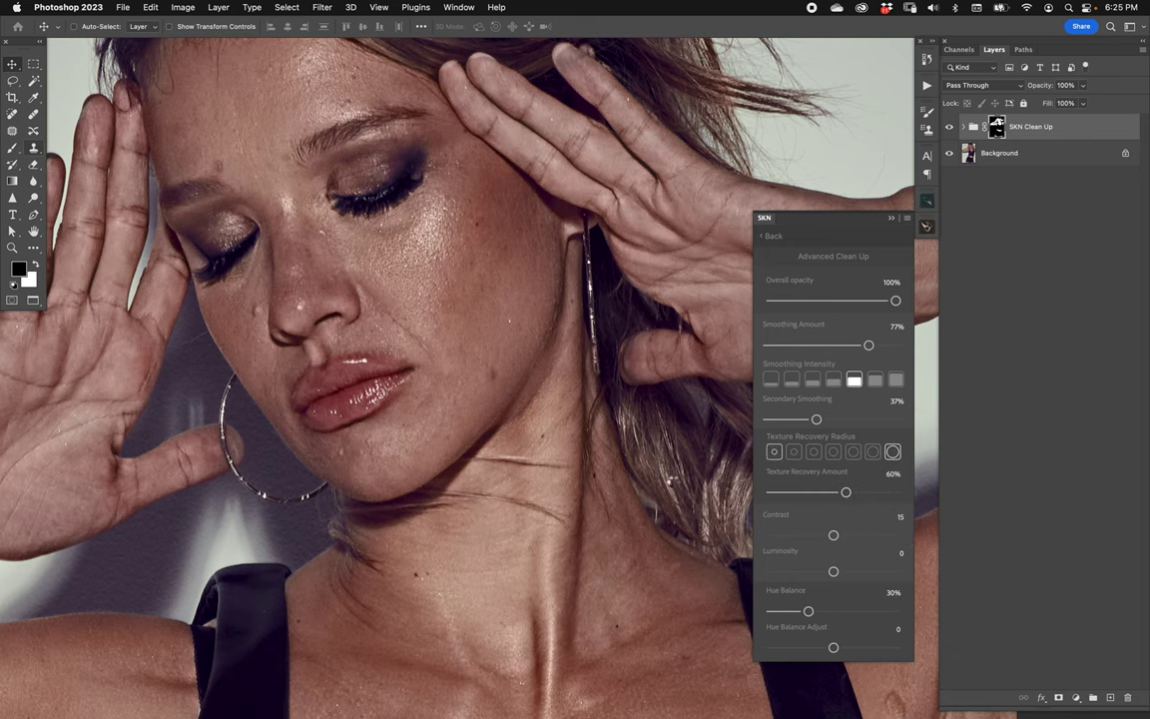
{"action": "left_click_drag", "start_coordinate": [845, 492], "coordinate": [875, 492]}
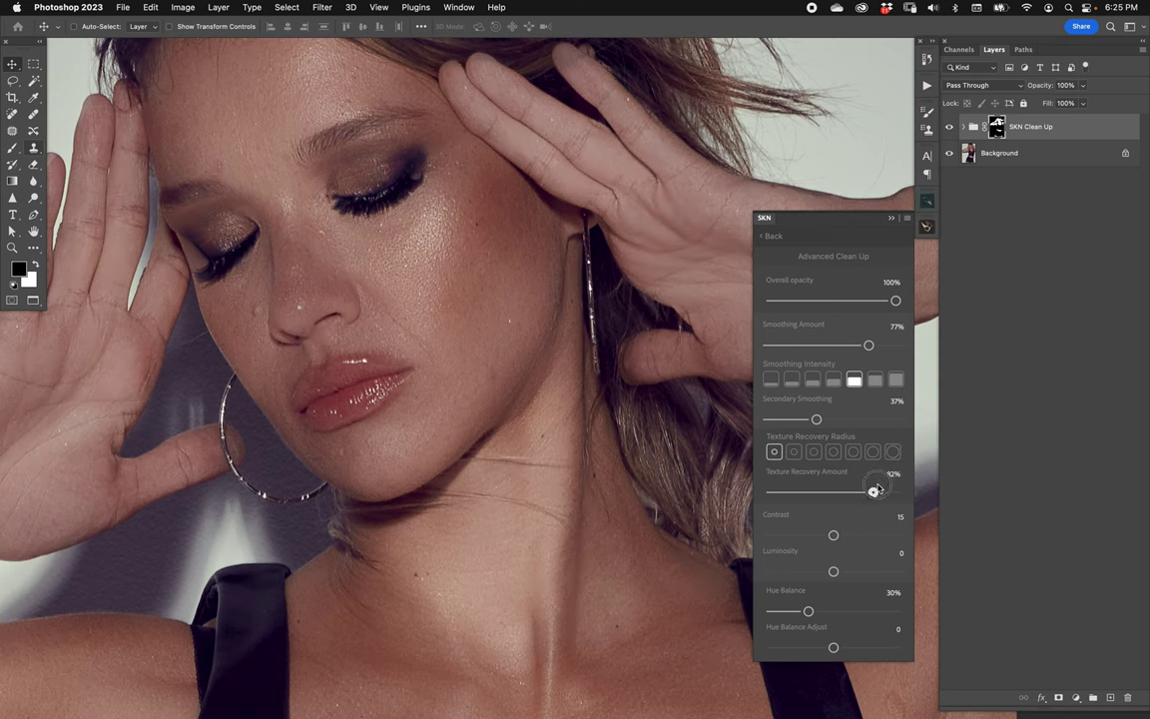
Set Secondary Smoothing to 12% and the Texture Recovery Amount to 37% with the second Texture Recovery Radius
{"action": "left_click_drag", "start_coordinate": [816, 420], "coordinate": [793, 419]}
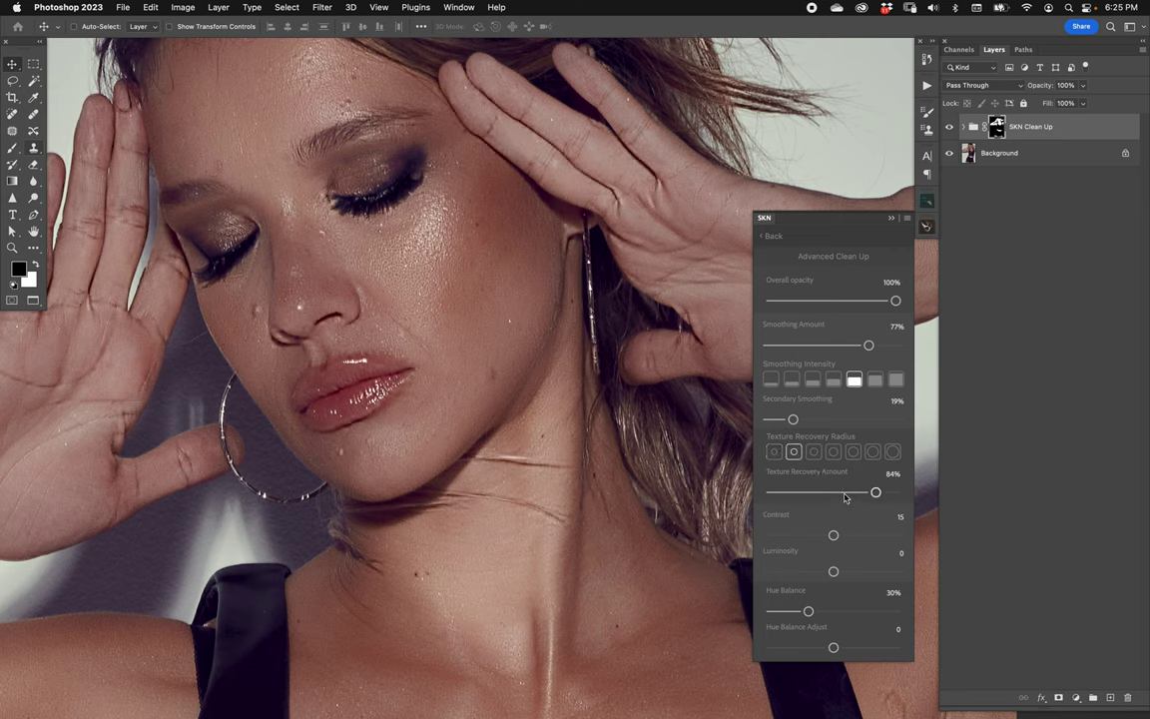
{"action": "left_click_drag", "start_coordinate": [875, 492], "coordinate": [818, 492]}
{"action": "left_click_drag", "start_coordinate": [792, 419], "coordinate": [784, 419]}
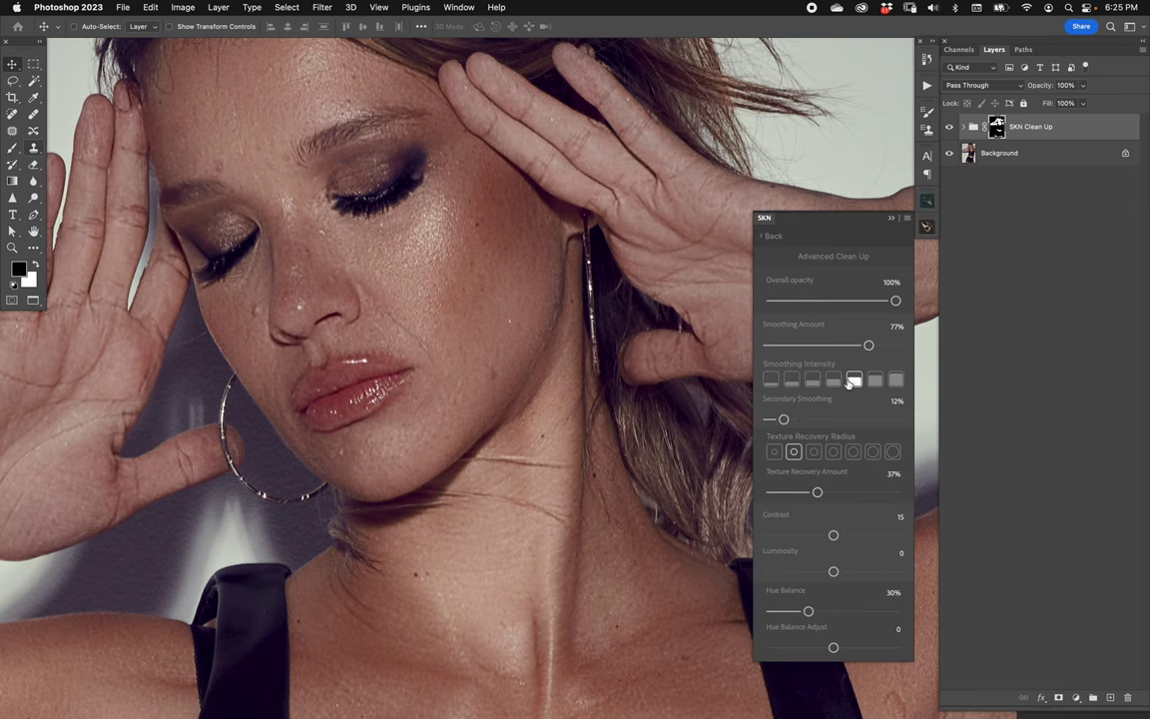
Choose the fourth Smoothing Intensity level and set the Smoothing Amount to 80%
{"action": "left_click", "coordinate": [833, 383]}
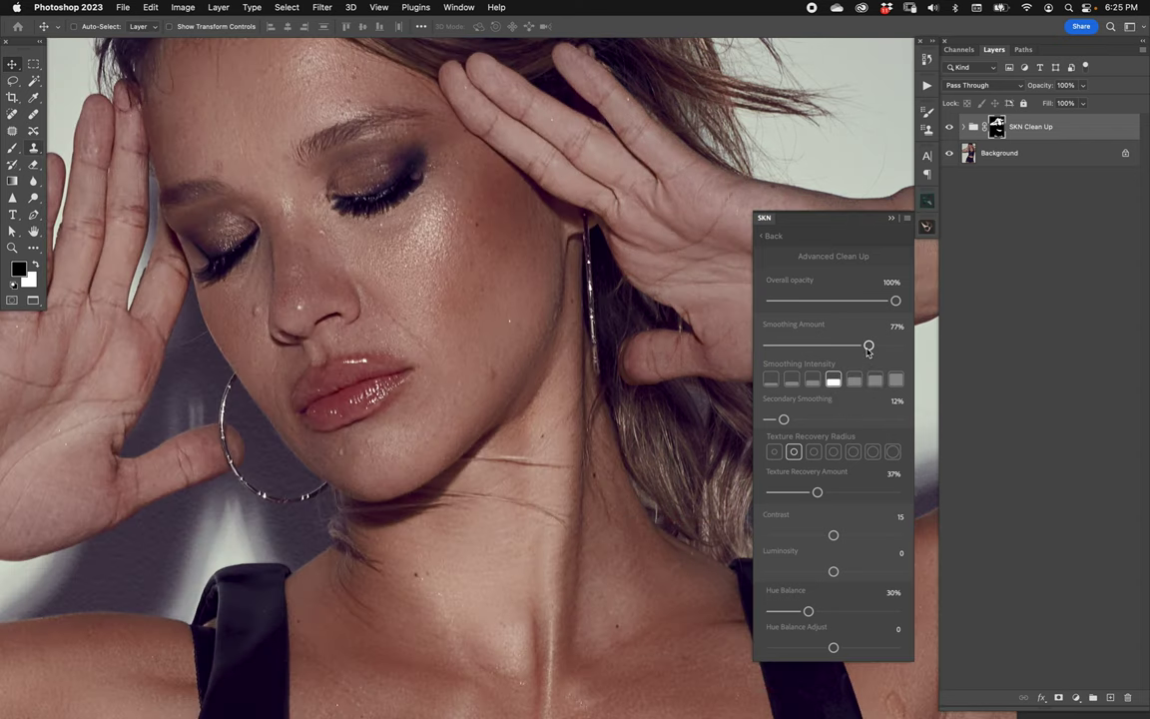
{"action": "left_click_drag", "start_coordinate": [867, 360], "coordinate": [874, 360]}
Set the clean-up's Contrast to 27 and Luminosity to -2
{"action": "left_click_drag", "start_coordinate": [835, 536], "coordinate": [846, 536]}
{"action": "key", "text": "super+0"}
{"action": "scroll", "coordinate": [500, 403], "scroll_direction": "right", "scroll_amount": 5}
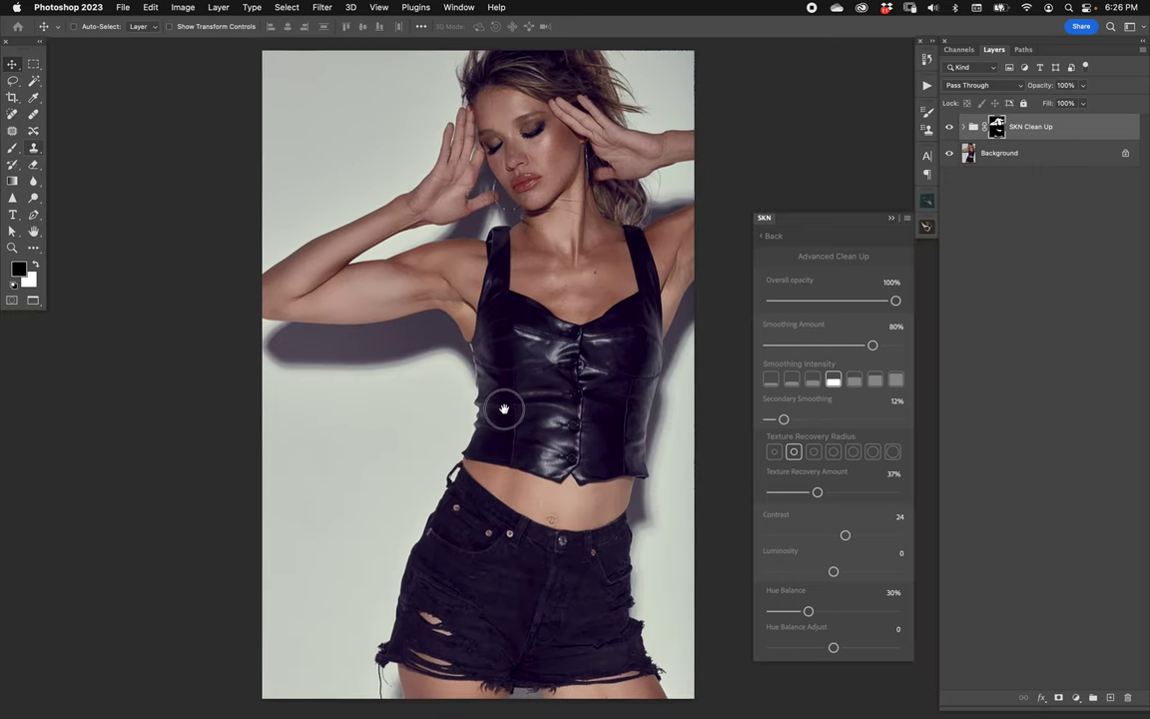
{"action": "left_click_drag", "start_coordinate": [845, 535], "coordinate": [832, 573]}
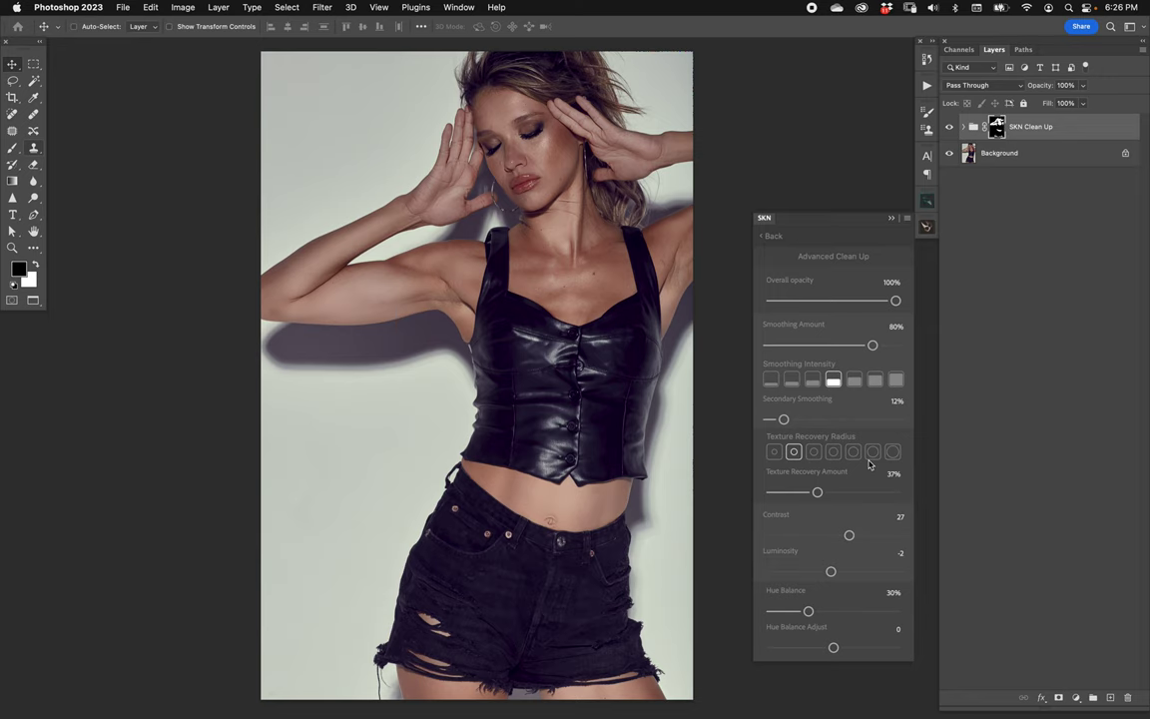
Raise the clean-up's Hue Balance to 100%
{"action": "left_click", "coordinate": [810, 612]}
{"action": "left_click_drag", "start_coordinate": [844, 612], "coordinate": [896, 611]}
Paint black over the lips on the SKN Clean Up group mask with a small brush to exclude them from the clean-up
{"action": "key", "text": "z"}
{"action": "left_click", "coordinate": [555, 153]}
{"action": "left_click", "coordinate": [555, 153], "text": "alt"}
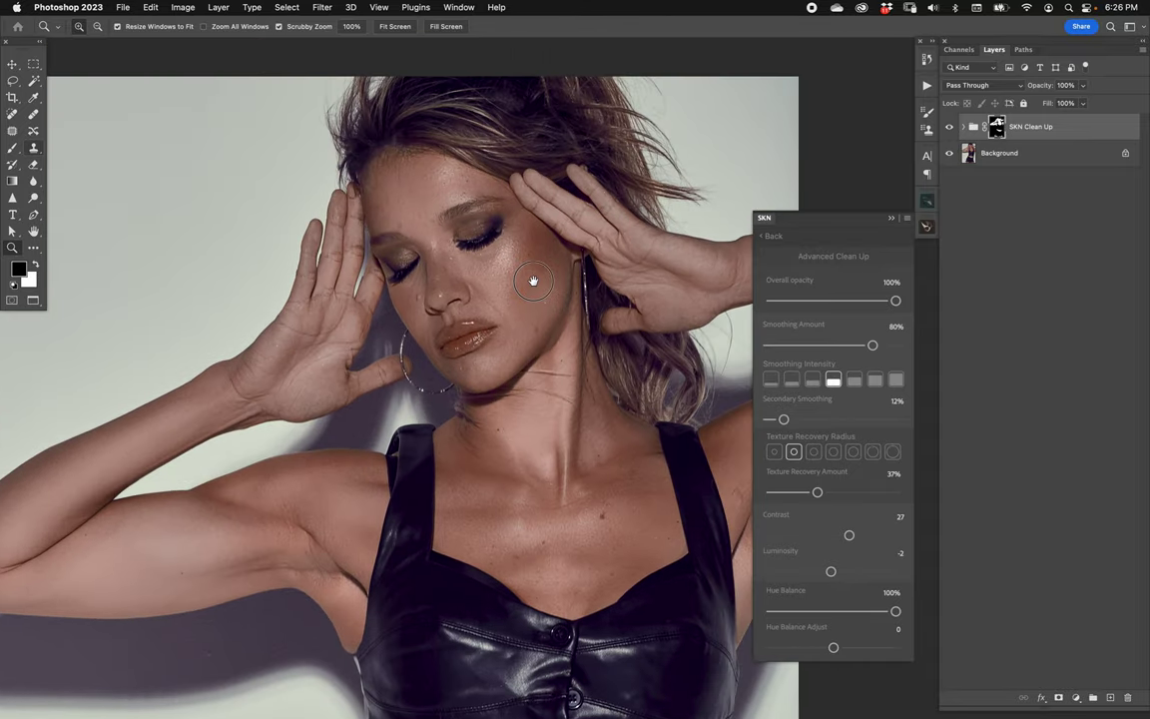
{"action": "key", "text": "b"}
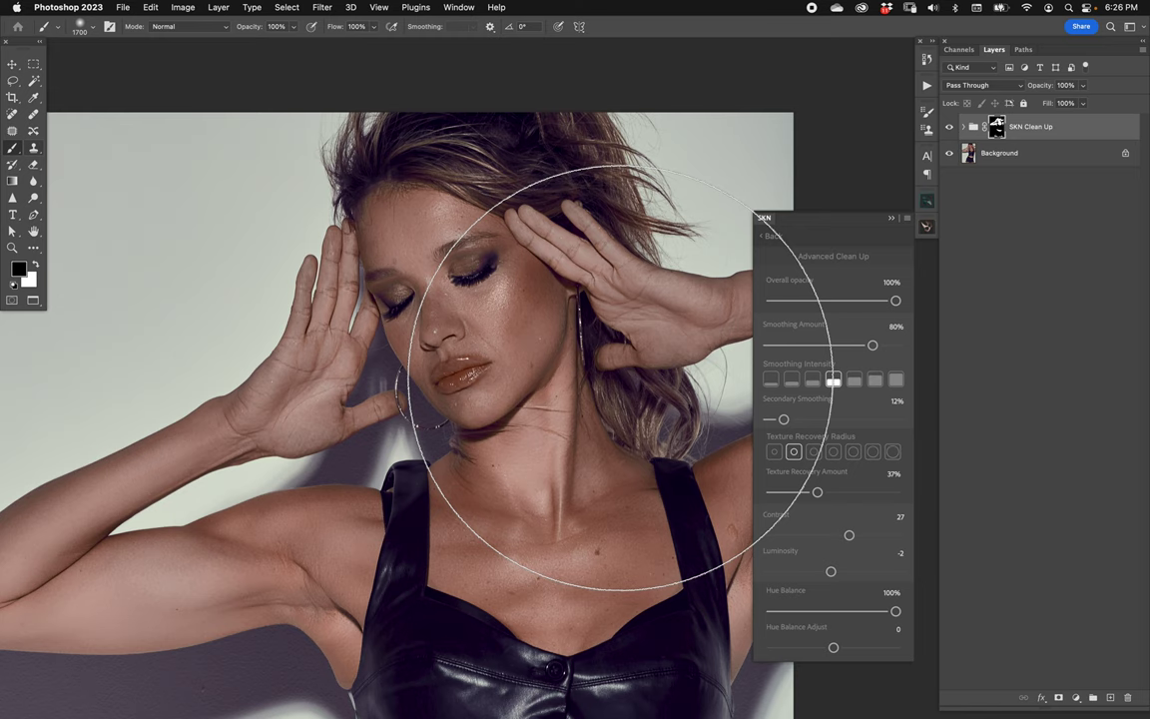
{"action": "key", "text": "bracketleft"}
{"action": "key", "text": "bracketleft"}
{"action": "key", "text": "bracketleft"}
{"action": "key", "text": "bracketleft"}
{"action": "key", "text": "bracketleft"}
{"action": "key", "text": "bracketleft"}
{"action": "key", "text": "bracketleft"}
{"action": "key", "text": "bracketleft"}
{"action": "key", "text": "bracketleft"}
{"action": "key", "text": "bracketleft"}
{"action": "key", "text": "bracketleft"}
{"action": "key", "text": "bracketleft"}
{"action": "key", "text": "bracketleft"}
{"action": "key", "text": "bracketleft"}
{"action": "key", "text": "bracketleft"}
{"action": "key", "text": "bracketleft"}
{"action": "key", "text": "bracketleft"}
{"action": "key", "text": "bracketleft"}
{"action": "key", "text": "bracketleft"}
{"action": "key", "text": "bracketleft"}
{"action": "mouse_move", "coordinate": [455, 368]}
{"action": "left_mouse_down"}
{"action": "mouse_move", "coordinate": [441, 373]}
{"action": "mouse_move", "coordinate": [457, 364]}
{"action": "left_mouse_up"}
Enlarge the black brush and mask the clean-up off the eye makeup and the blushed cheek
{"action": "key", "text": "bracketright"}
{"action": "key", "text": "bracketright"}
{"action": "key", "text": "bracketright"}
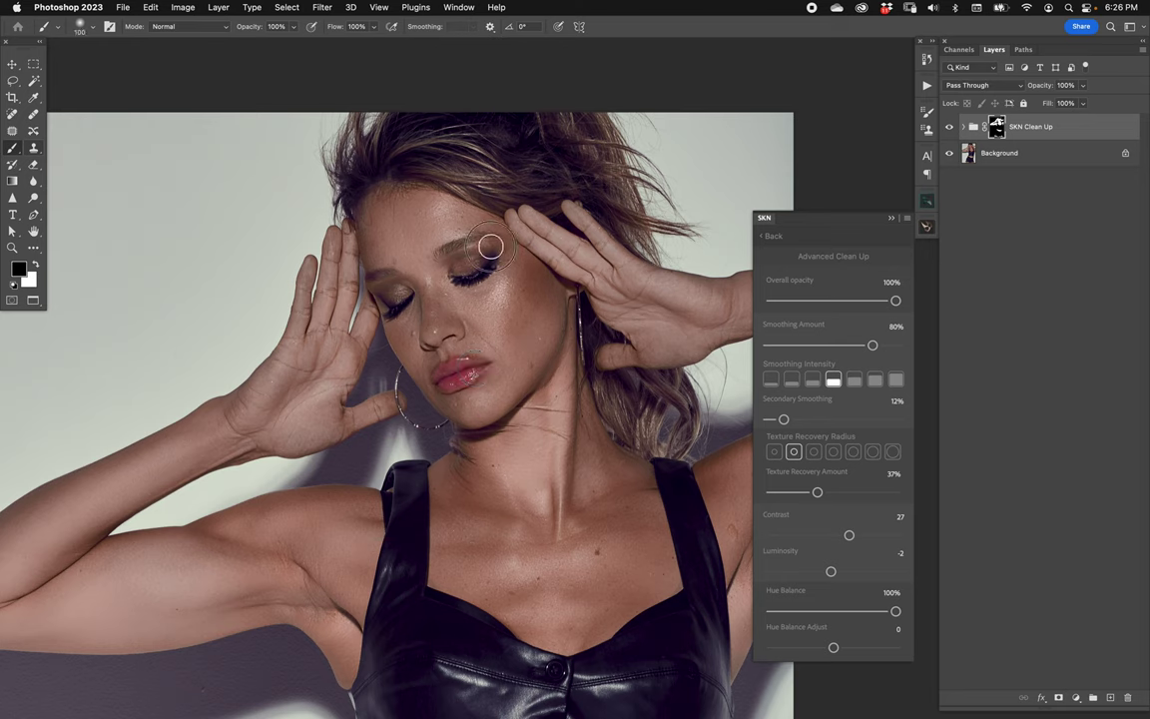
{"action": "left_click_drag", "start_coordinate": [539, 267], "coordinate": [510, 299]}
{"action": "key", "text": "bracketright"}
{"action": "key", "text": "bracketright"}
{"action": "key", "text": "bracketright"}
{"action": "key", "text": "bracketright"}
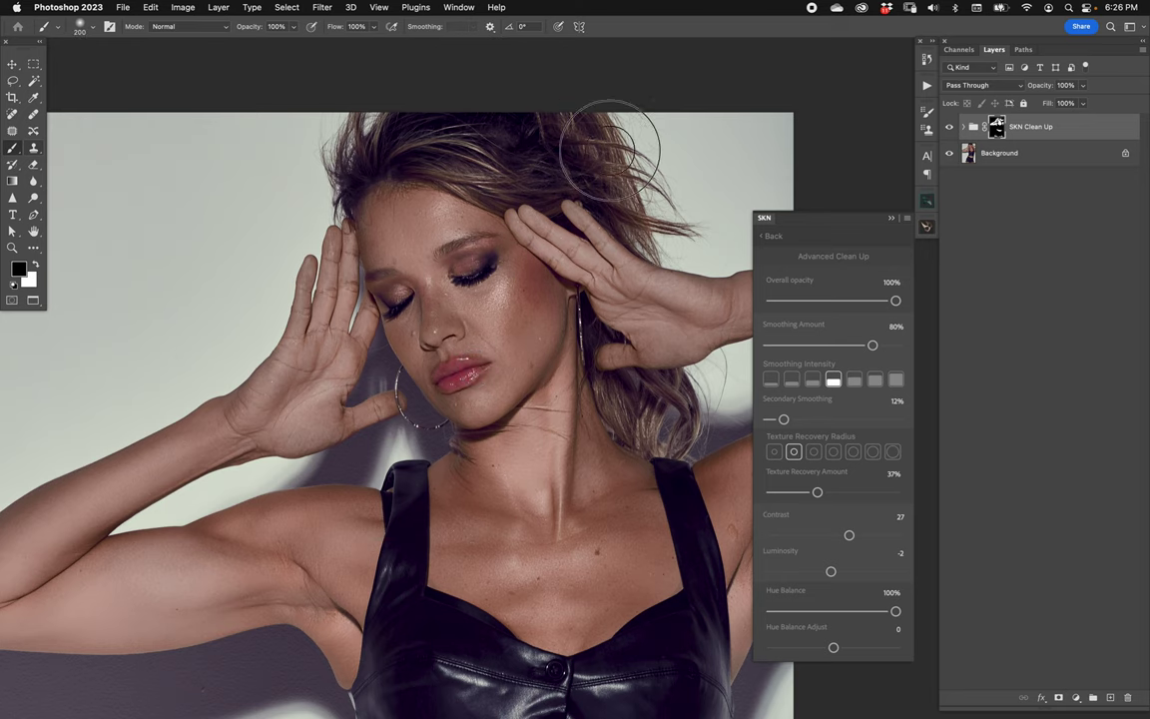
{"action": "key", "text": "bracketleft"}
Set the clean-up's Hue Balance to 46%, keeping Hue Balance Adjust at 0
{"action": "key", "text": "super+0"}
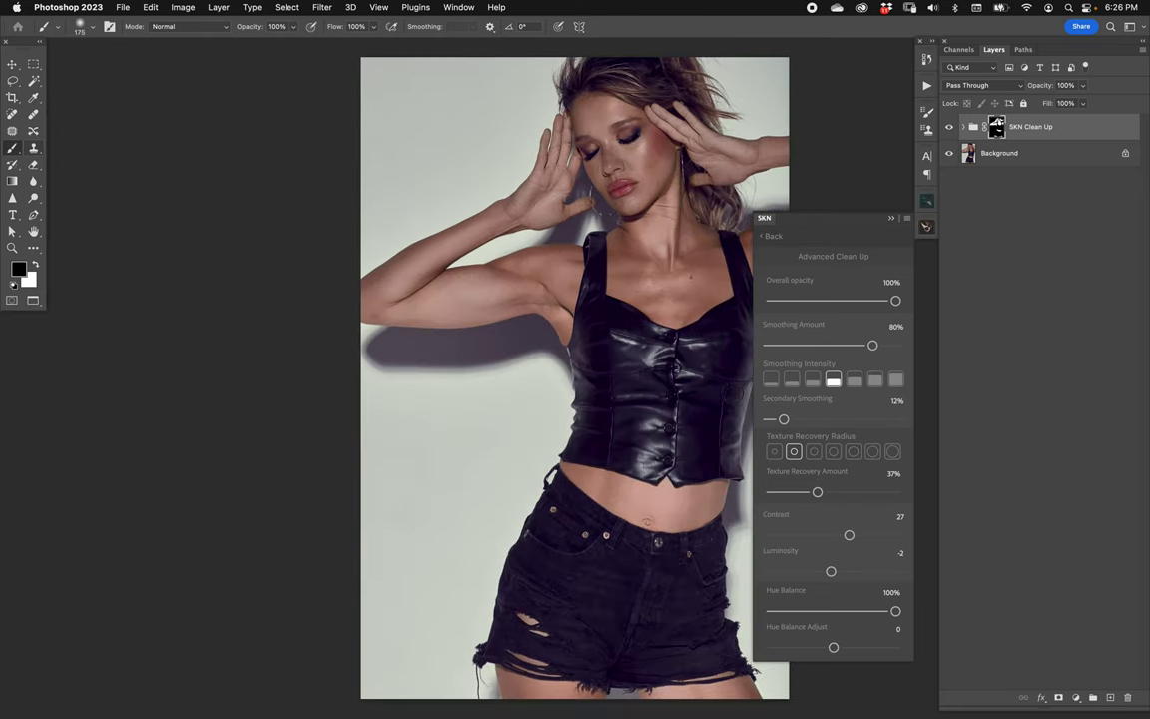
{"action": "scroll", "coordinate": [554, 339], "scroll_direction": "right", "scroll_amount": 5}
{"action": "key", "text": "v"}
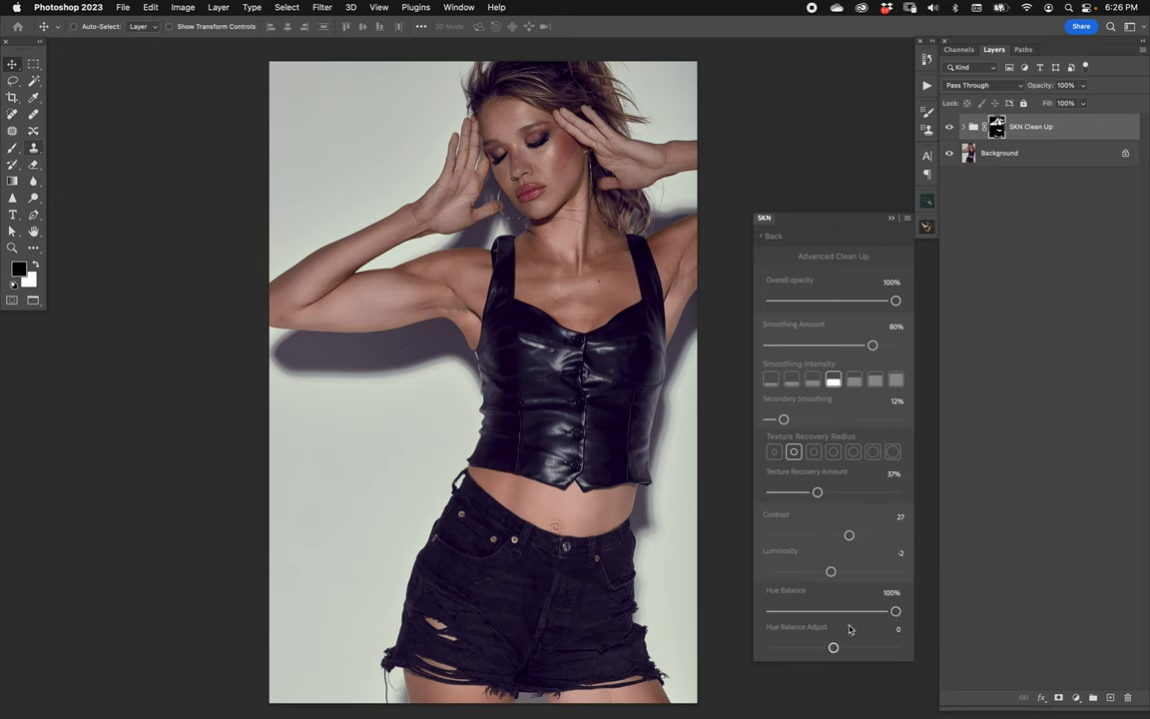
{"action": "left_click_drag", "start_coordinate": [895, 611], "coordinate": [836, 611]}
{"action": "left_click_drag", "start_coordinate": [833, 647], "coordinate": [808, 611]}
{"action": "left_click_drag", "start_coordinate": [809, 611], "coordinate": [827, 611]}
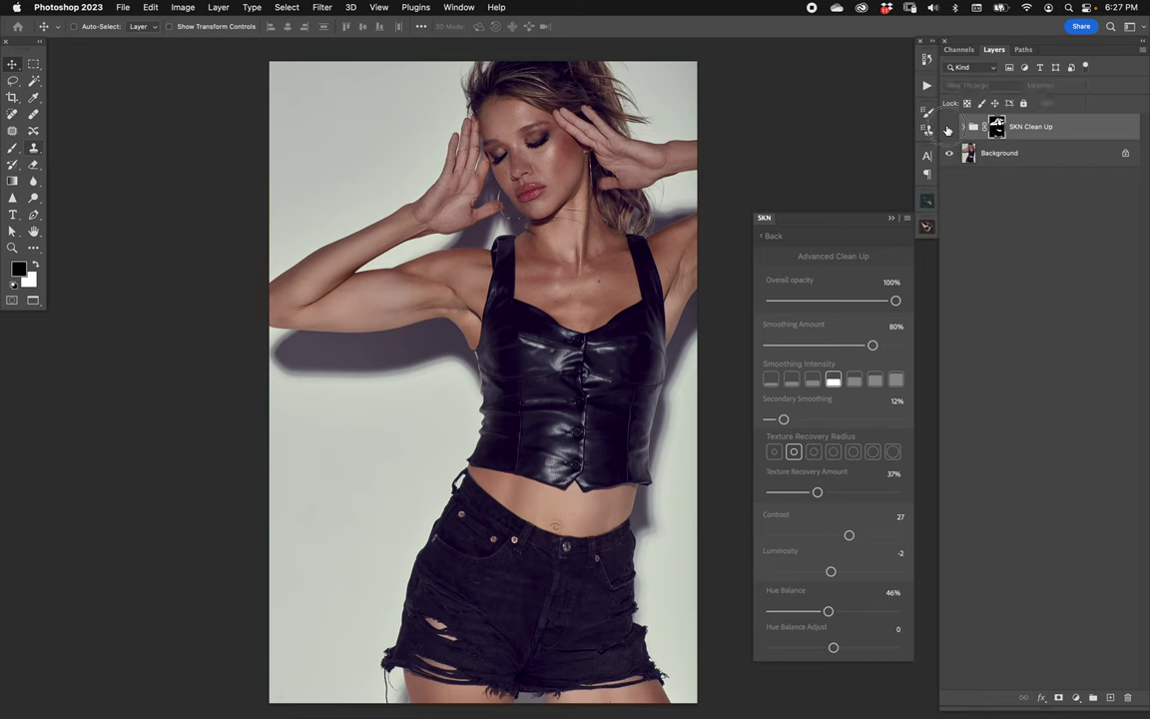
Leave the clean-up settings, create the SKN Tone group and open its Tone adjustments
{"action": "left_click", "coordinate": [775, 237]}
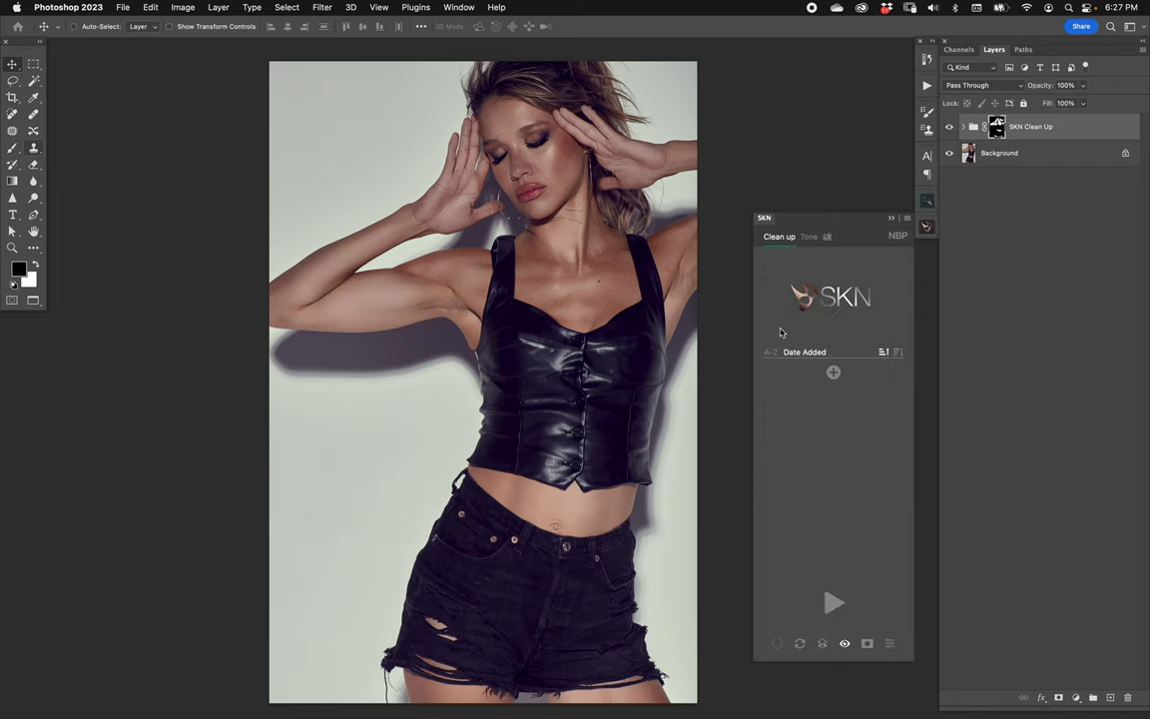
{"action": "left_click", "coordinate": [810, 237]}
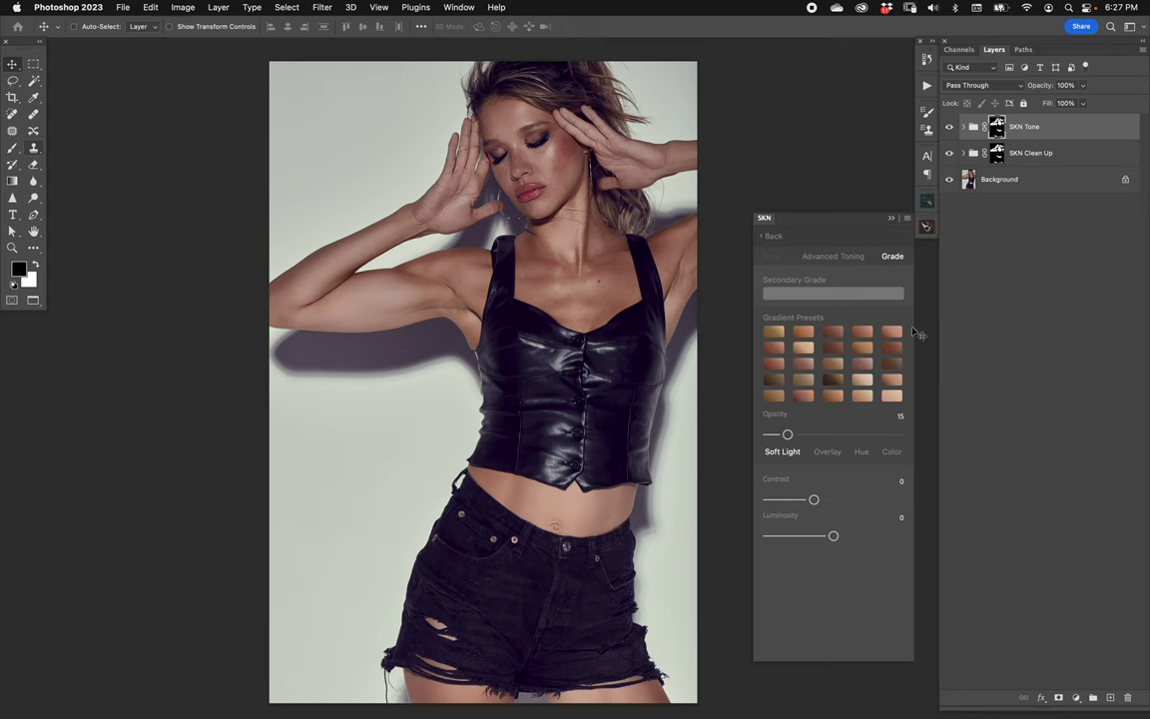
{"action": "left_click", "coordinate": [782, 257]}
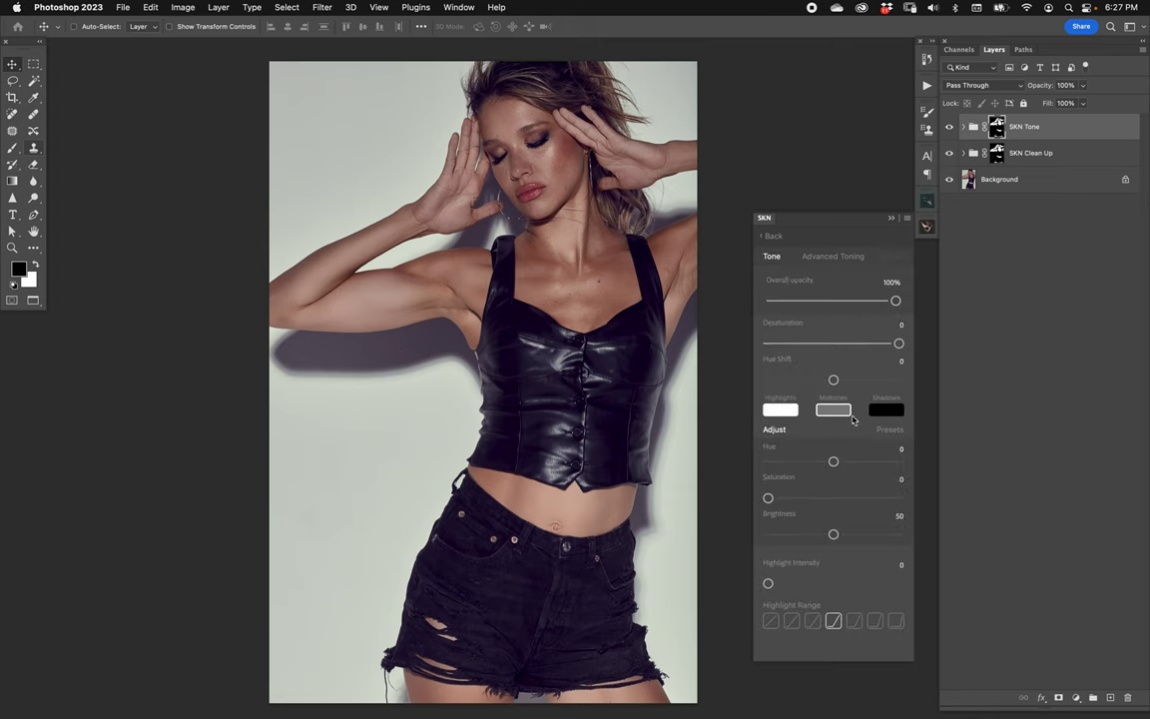
{"action": "left_click", "coordinate": [892, 256]}
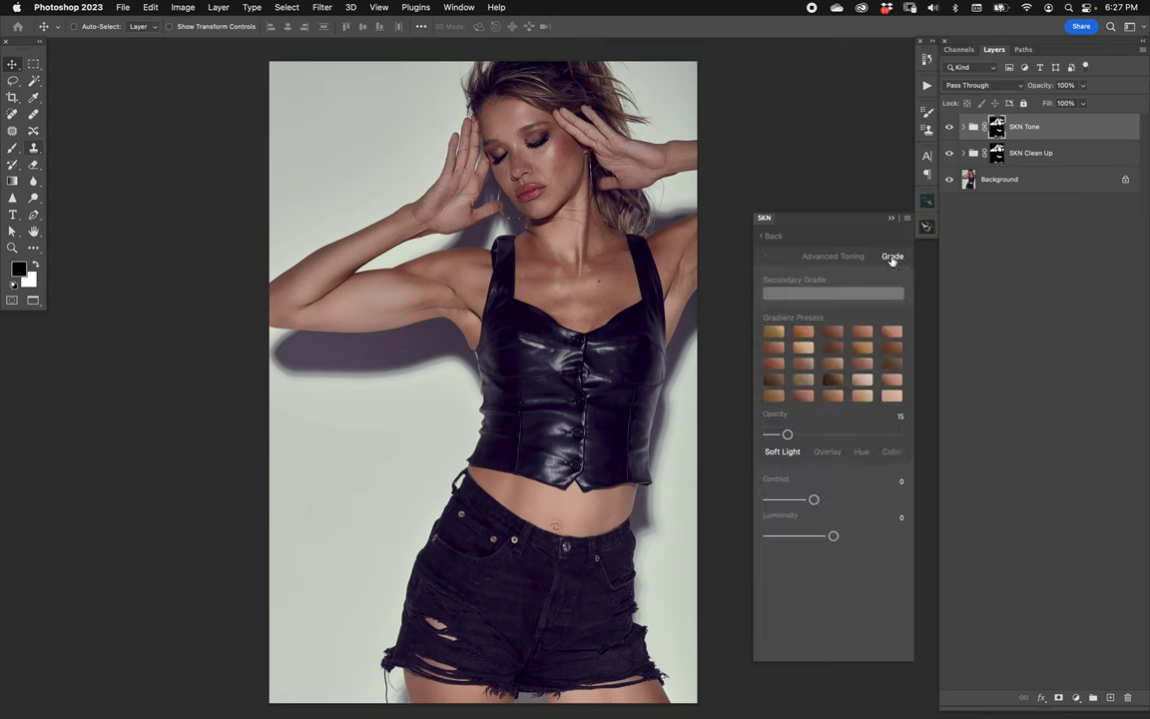
{"action": "left_click", "coordinate": [779, 261]}
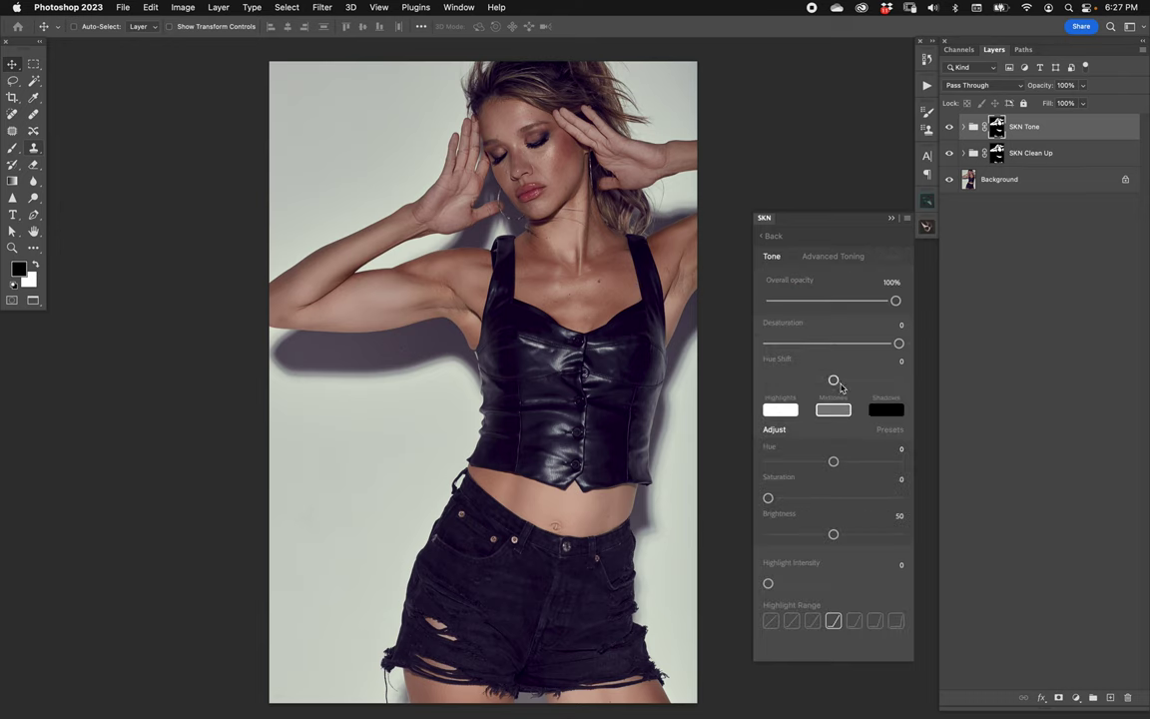
Try the Desaturation and Hue Shift adjustments on the skin, returning both to 0
{"action": "mouse_move", "coordinate": [898, 344]}
{"action": "left_mouse_down"}
{"action": "mouse_move", "coordinate": [836, 343]}
{"action": "mouse_move", "coordinate": [908, 365]}
{"action": "left_mouse_up"}
{"action": "left_click_drag", "start_coordinate": [834, 381], "coordinate": [807, 380]}
{"action": "double_click", "coordinate": [807, 379]}
Set the Brightness of the skin midtones to 43
{"action": "left_click_drag", "start_coordinate": [833, 534], "coordinate": [816, 534]}
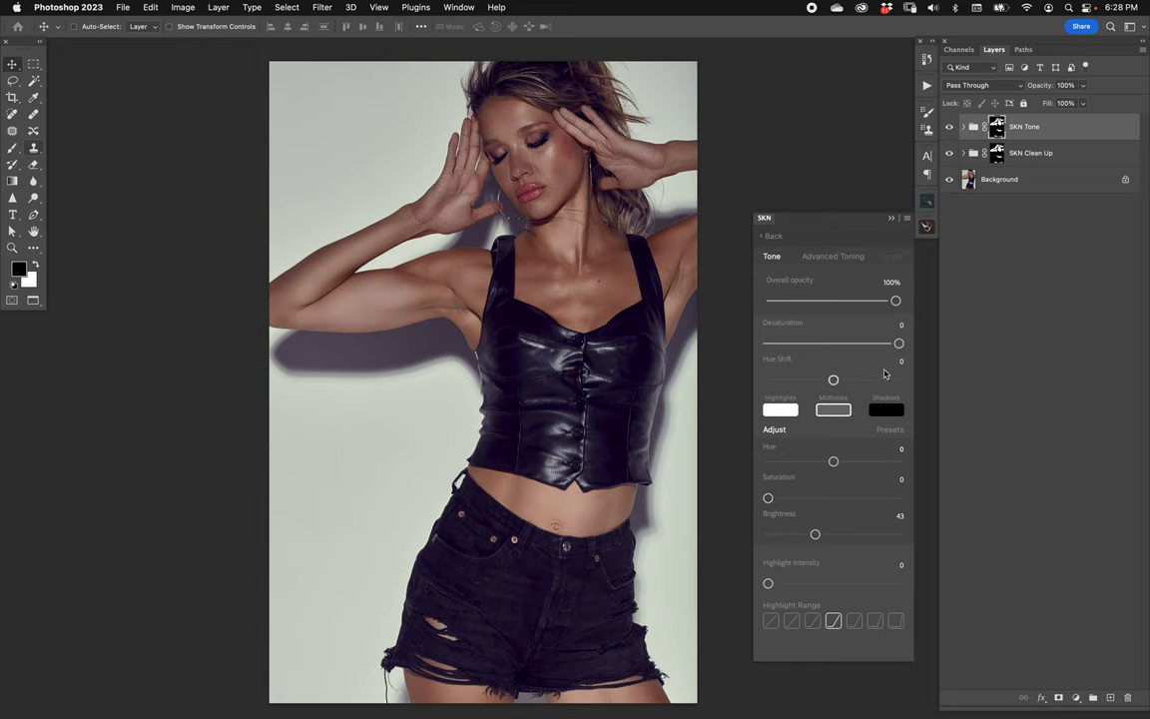
Set the skin midtones to Hue 8, Saturation 6 and Brightness 41
{"action": "left_click_drag", "start_coordinate": [810, 541], "coordinate": [813, 537]}
{"action": "left_click_drag", "start_coordinate": [768, 498], "coordinate": [776, 497]}
{"action": "left_click_drag", "start_coordinate": [841, 462], "coordinate": [843, 463]}
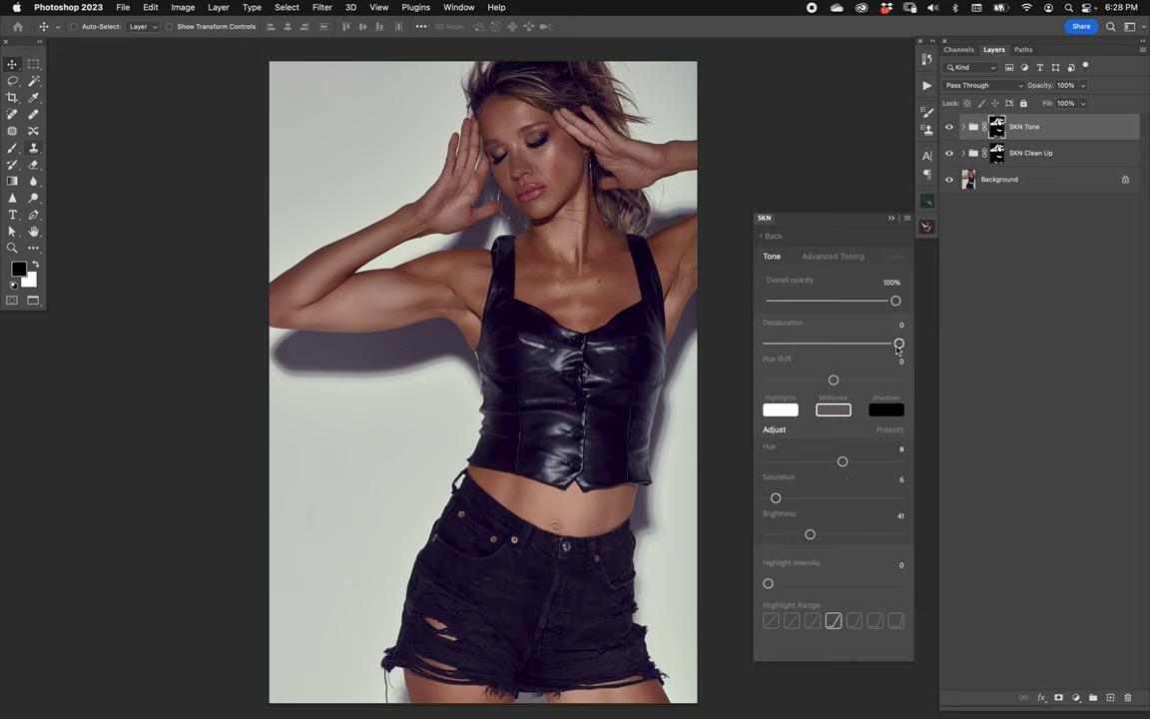
Set the skin tone's Desaturation to -16, Hue Shift to 1 and Highlight Intensity to 67
{"action": "left_click_drag", "start_coordinate": [897, 344], "coordinate": [877, 343]}
{"action": "left_click_drag", "start_coordinate": [835, 381], "coordinate": [837, 381]}
{"action": "left_click_drag", "start_coordinate": [767, 583], "coordinate": [855, 583]}
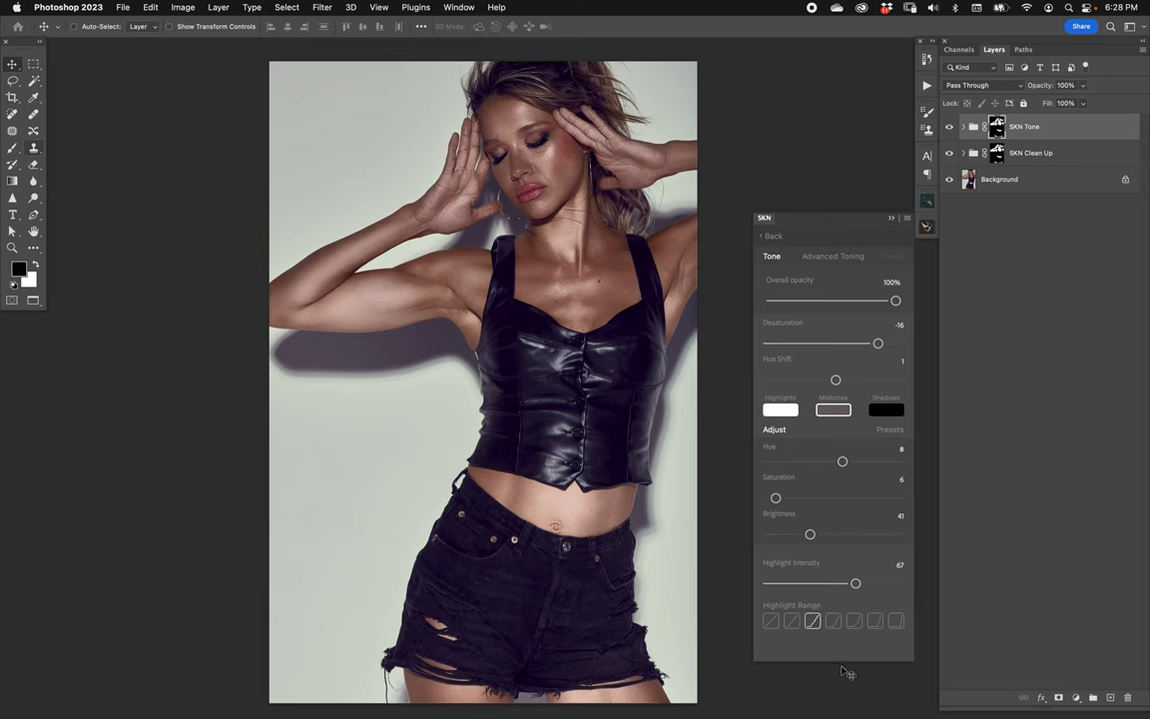
Compare the different Highlight Range options on the skin and settle on the third one
{"action": "left_click", "coordinate": [792, 621]}
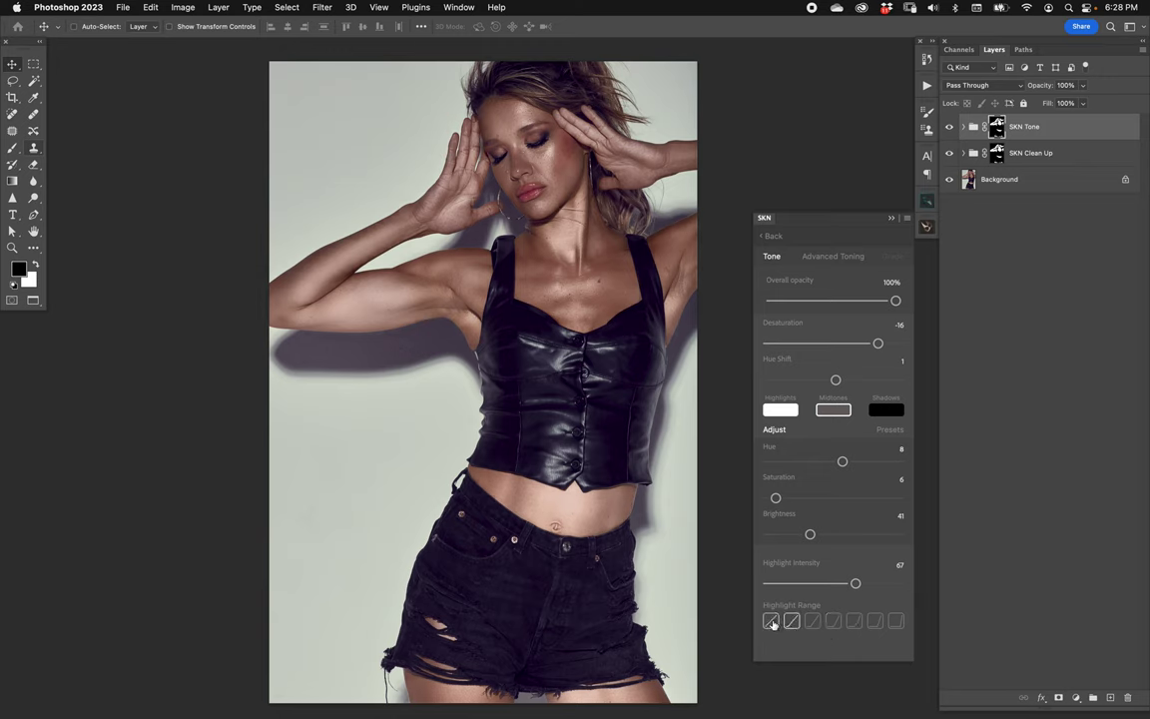
{"action": "left_click", "coordinate": [813, 621]}
{"action": "left_click", "coordinate": [834, 621]}
{"action": "left_click", "coordinate": [854, 621]}
{"action": "left_click", "coordinate": [874, 621]}
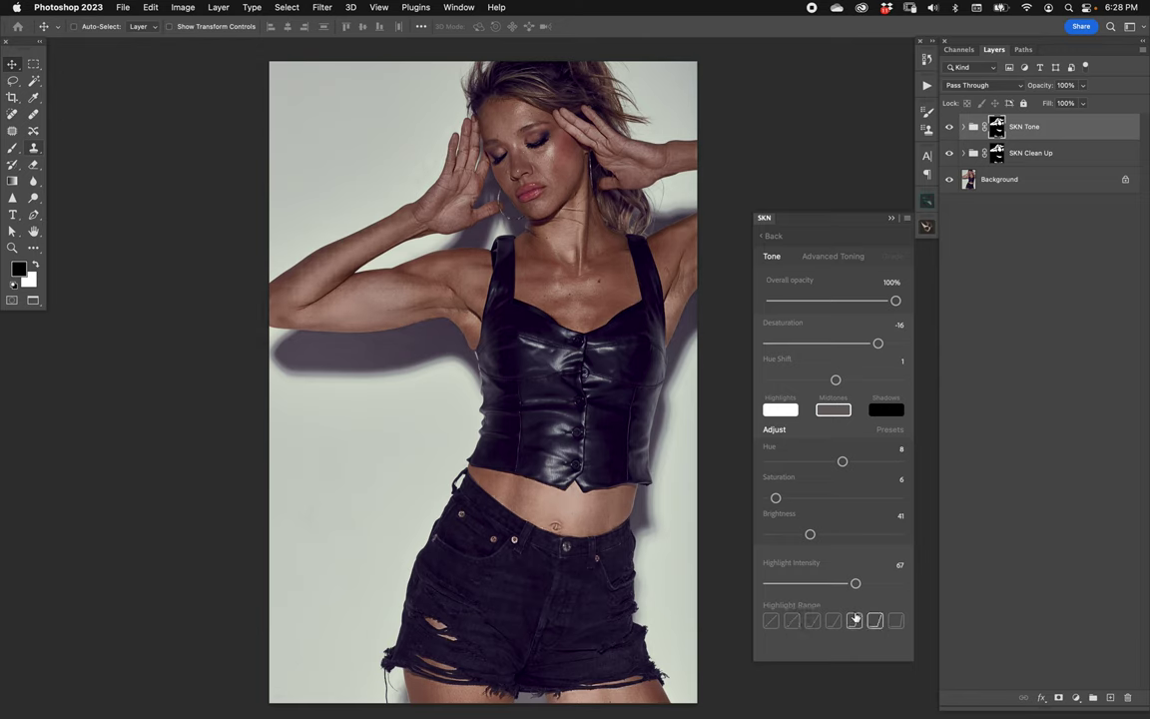
{"action": "left_click", "coordinate": [812, 621]}
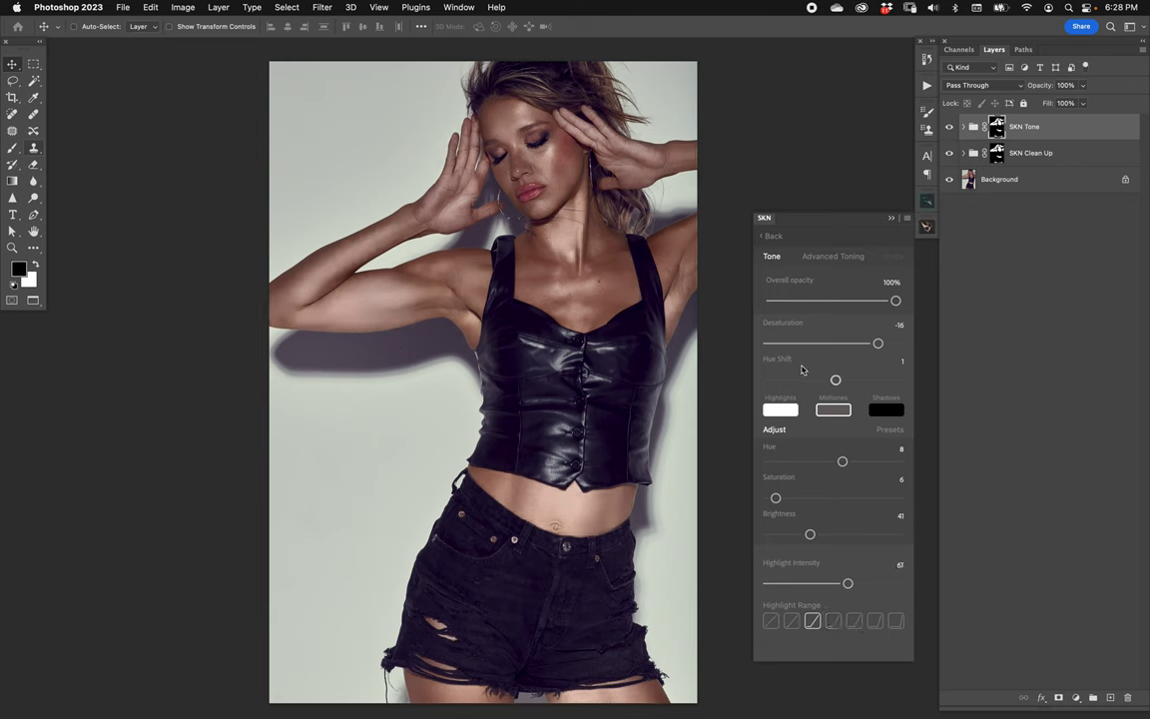
Reduce the tone effect with Highlight Intensity 59, overall opacity 65% and Desaturation -21
{"action": "left_click_drag", "start_coordinate": [847, 583], "coordinate": [845, 583]}
{"action": "left_click_drag", "start_coordinate": [895, 301], "coordinate": [852, 301]}
{"action": "left_click_drag", "start_coordinate": [878, 343], "coordinate": [870, 344]}
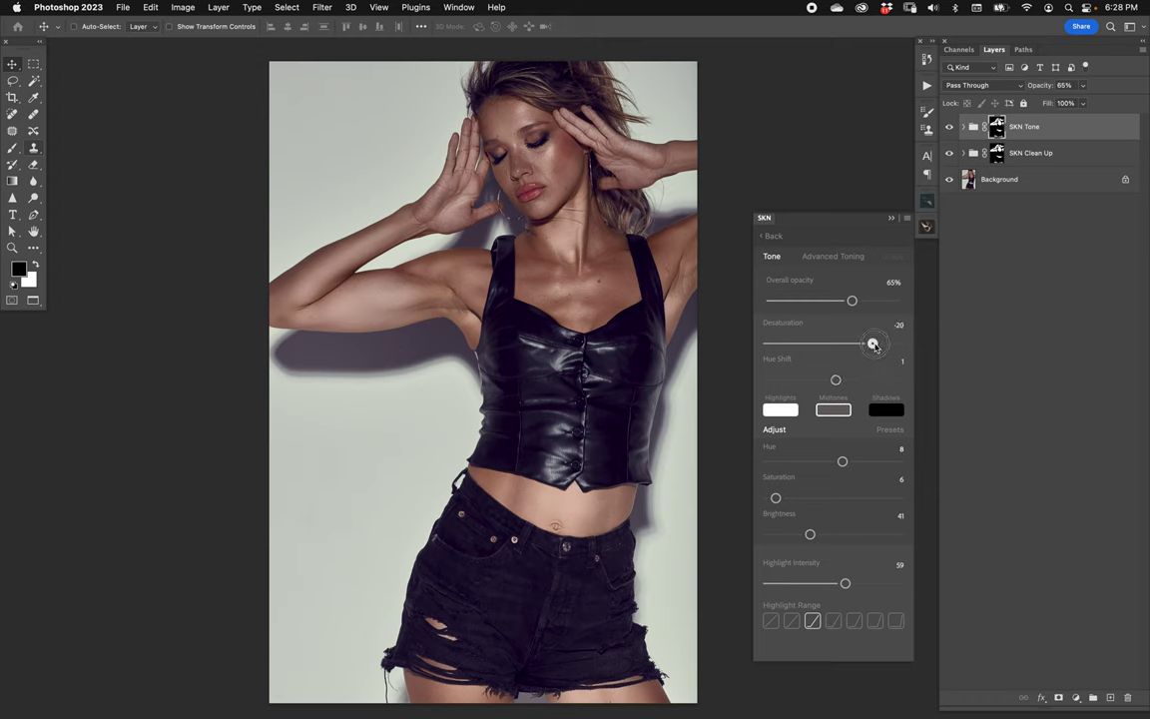
Tint the skin shadows with Hue 343 and Brightness 11, keeping Saturation at 100
{"action": "left_click", "coordinate": [891, 258]}
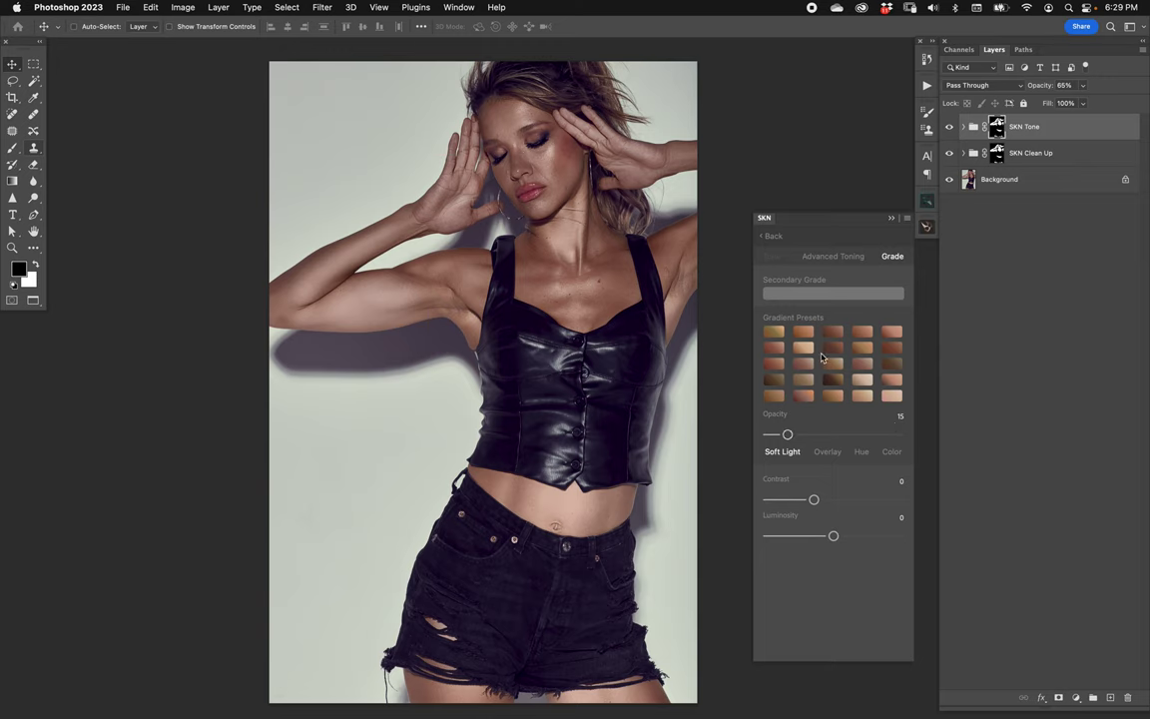
{"action": "left_click", "coordinate": [772, 256]}
{"action": "left_click", "coordinate": [883, 414]}
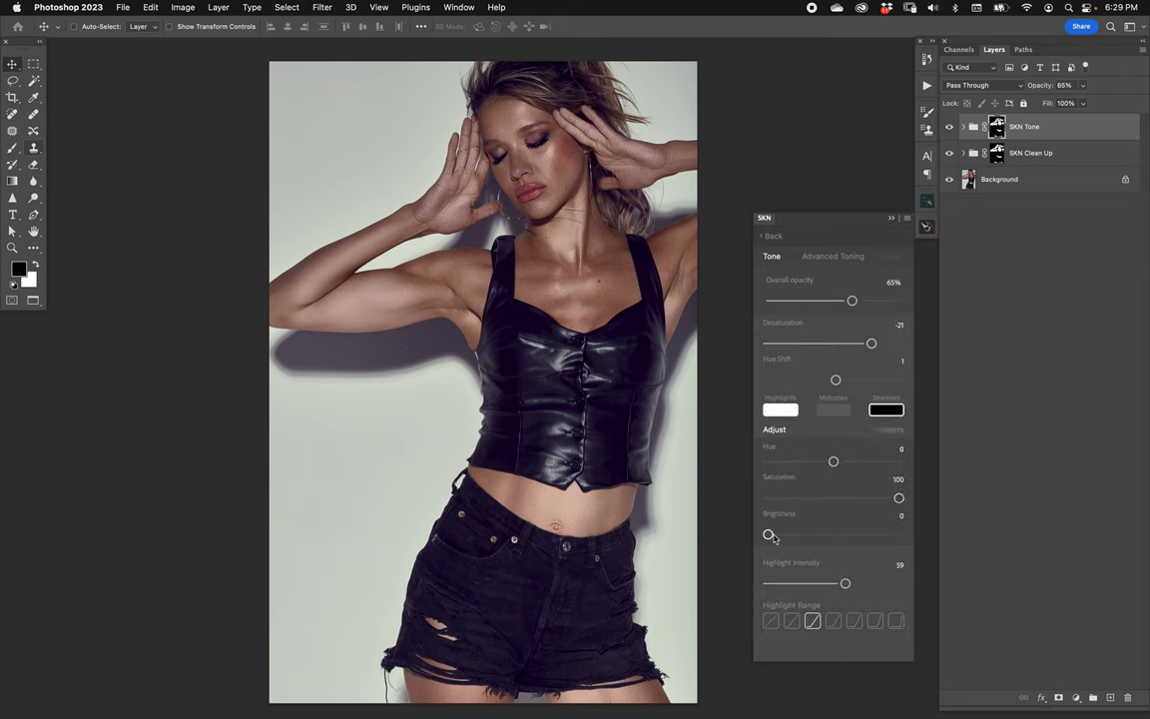
{"action": "left_click_drag", "start_coordinate": [810, 534], "coordinate": [829, 534]}
{"action": "left_click_drag", "start_coordinate": [834, 461], "coordinate": [815, 461]}
Try several secondary grade gradients, then apply the last pale pink preset at Opacity 21 in Overlay mode
{"action": "left_click", "coordinate": [899, 258]}
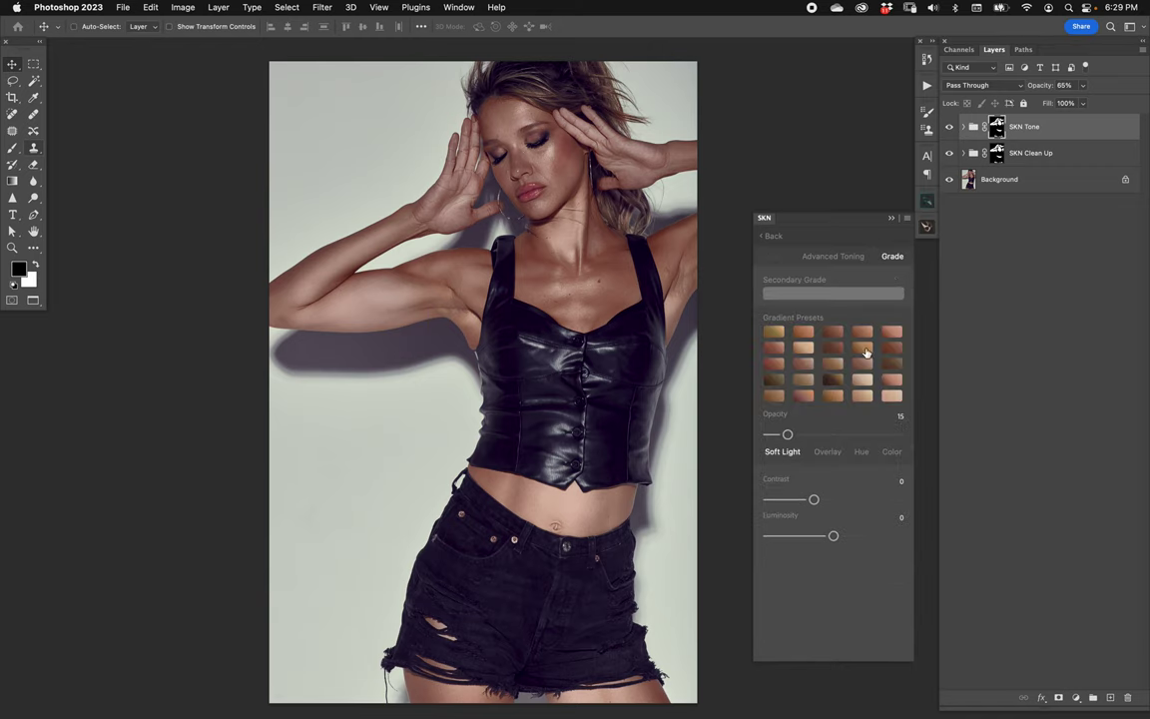
{"action": "left_click", "coordinate": [861, 380]}
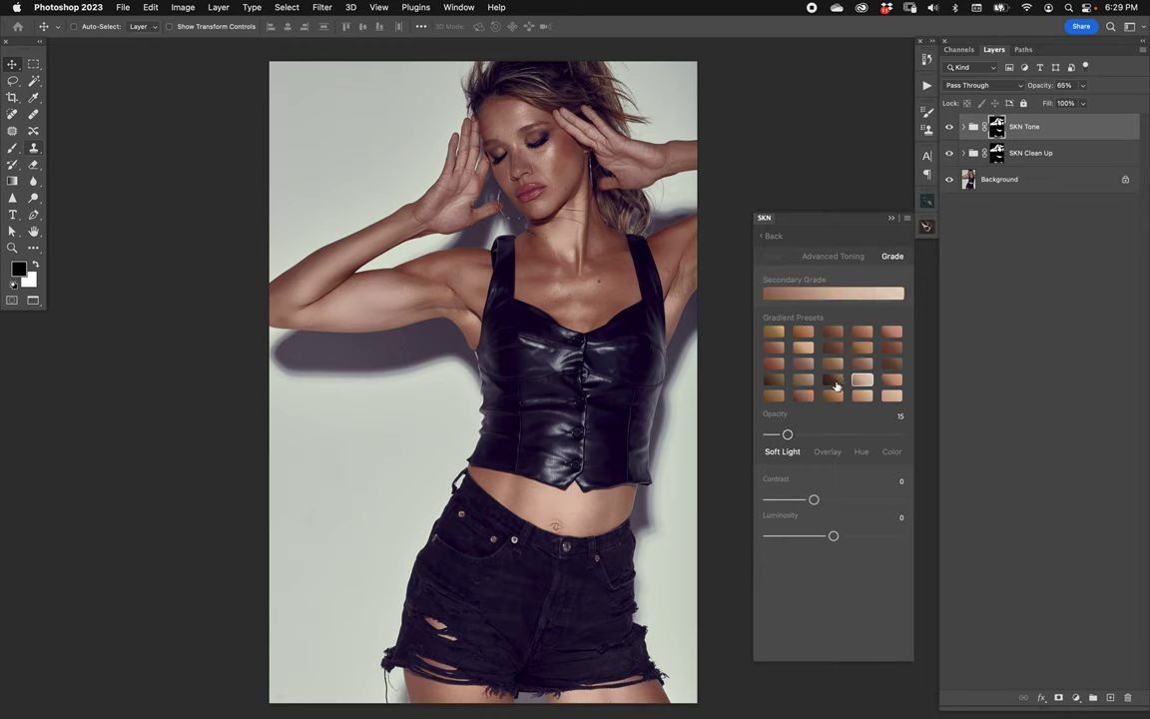
{"action": "left_click", "coordinate": [834, 382]}
{"action": "left_click", "coordinate": [893, 398]}
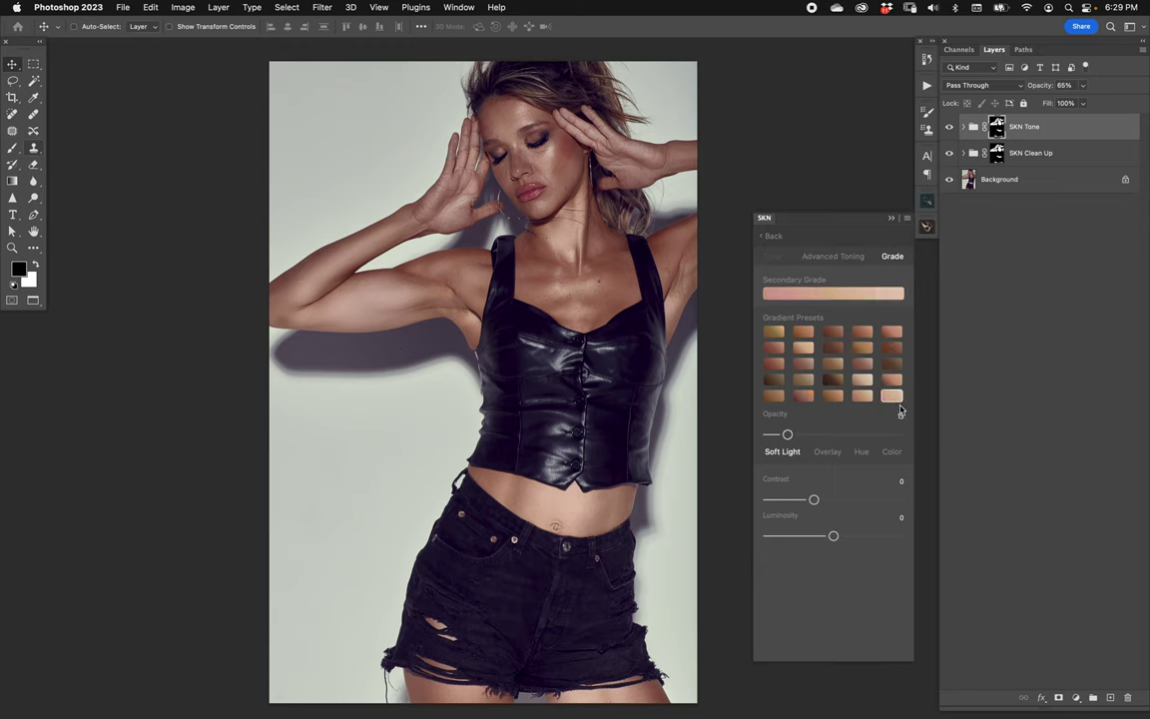
{"action": "left_click_drag", "start_coordinate": [788, 435], "coordinate": [797, 435]}
{"action": "left_click", "coordinate": [828, 452]}
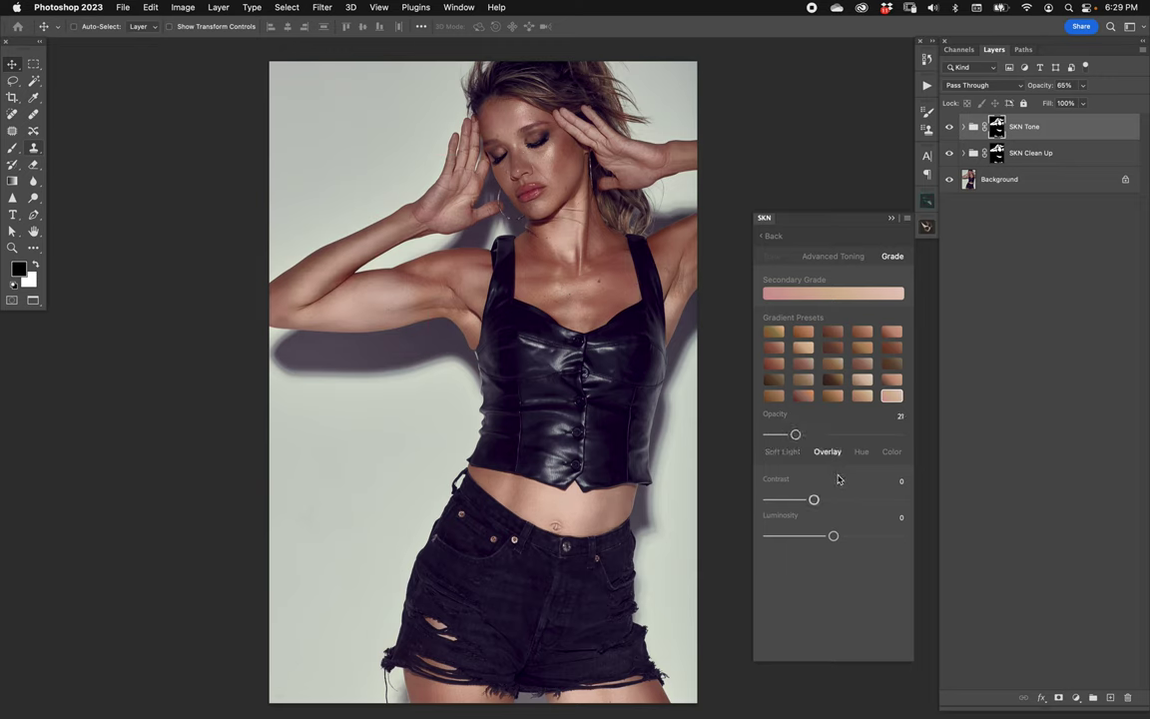
Set the tone's Desaturation to -37, then lower the secondary grade's Opacity to 13 and raise its Contrast
{"action": "left_click", "coordinate": [776, 257]}
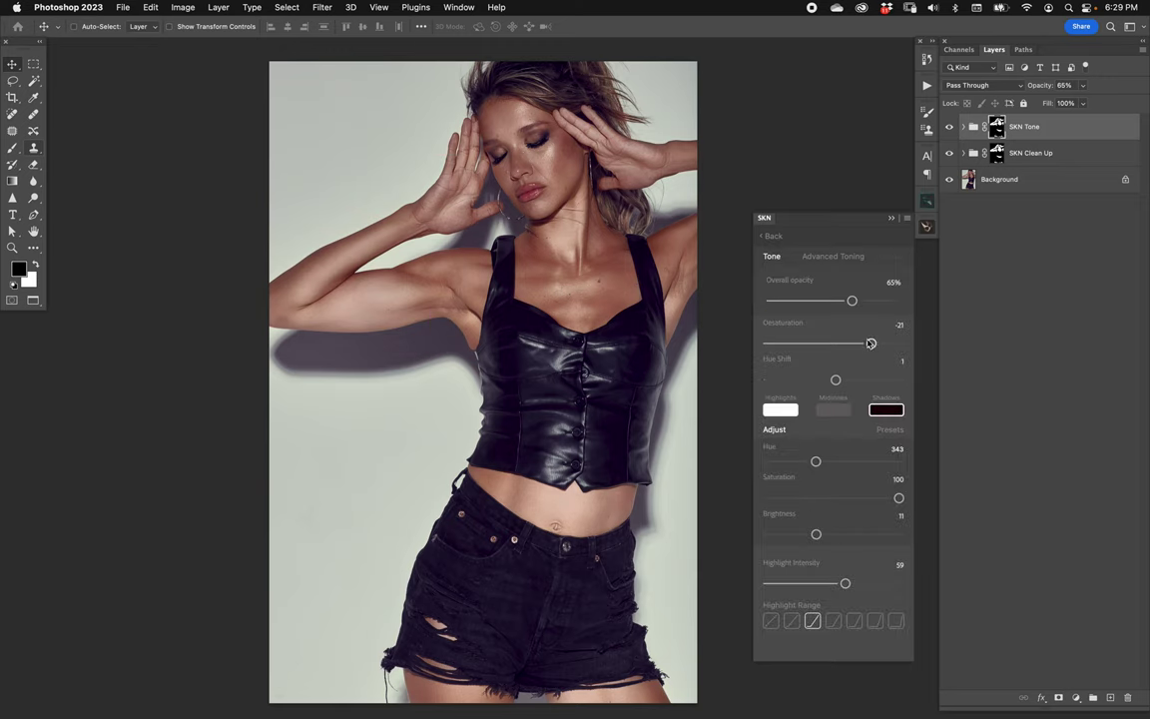
{"action": "left_click_drag", "start_coordinate": [863, 338], "coordinate": [856, 341]}
{"action": "left_click", "coordinate": [893, 257]}
{"action": "left_click_drag", "start_coordinate": [797, 437], "coordinate": [785, 435]}
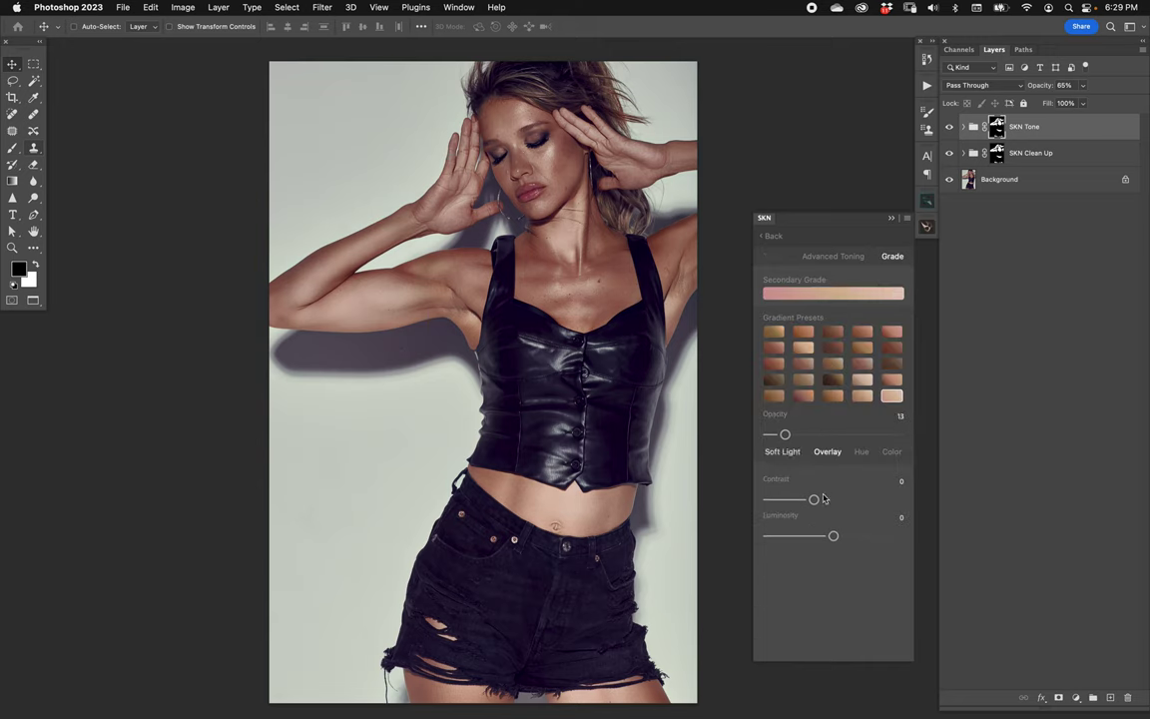
{"action": "left_click_drag", "start_coordinate": [814, 499], "coordinate": [841, 504]}
Set the overall opacity of the tone adjustments to 63%, keeping Hue Shift at 1
{"action": "left_click", "coordinate": [772, 256]}
{"action": "left_click", "coordinate": [838, 381]}
{"action": "left_click_drag", "start_coordinate": [838, 380], "coordinate": [849, 302]}
Hide the SKN Tone group and reopen the advanced settings of the SKN Clean Up group
{"action": "left_click", "coordinate": [949, 128]}
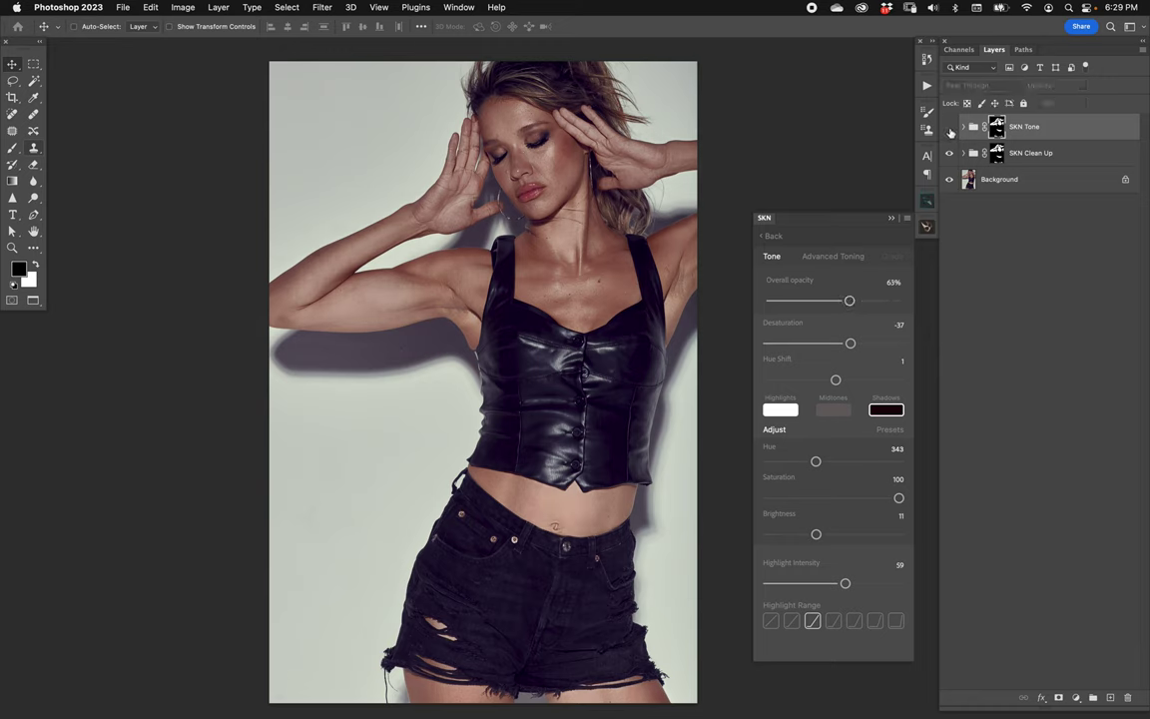
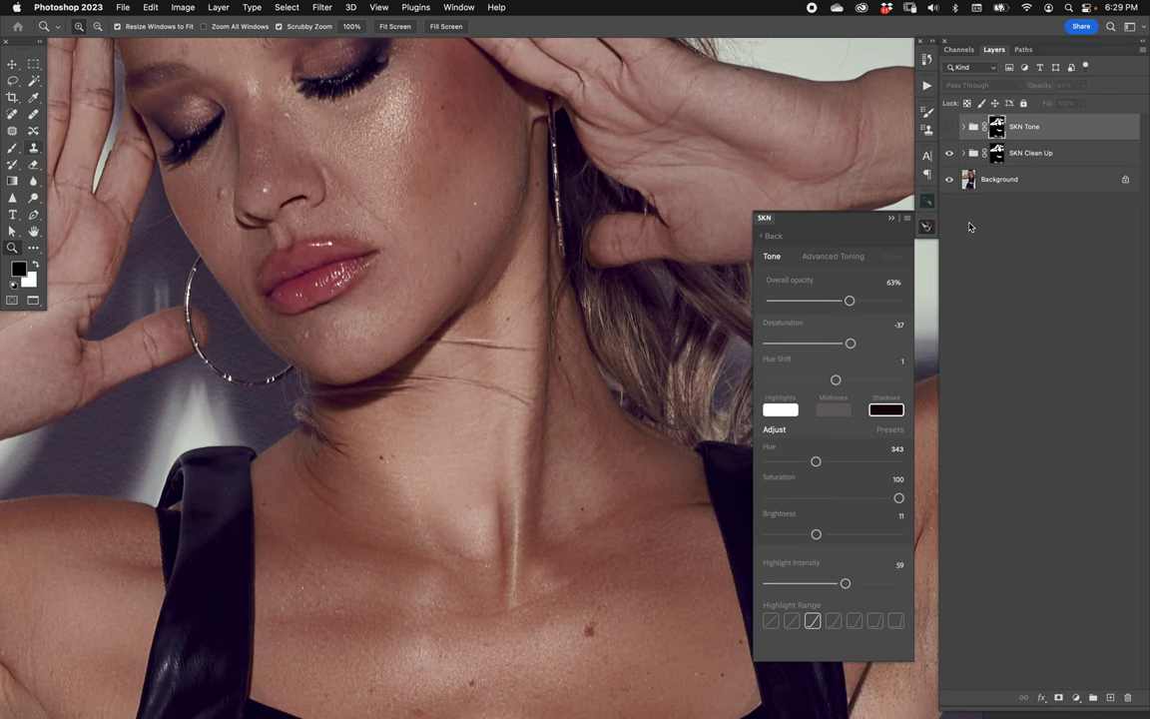
{"action": "left_click", "coordinate": [1053, 157]}
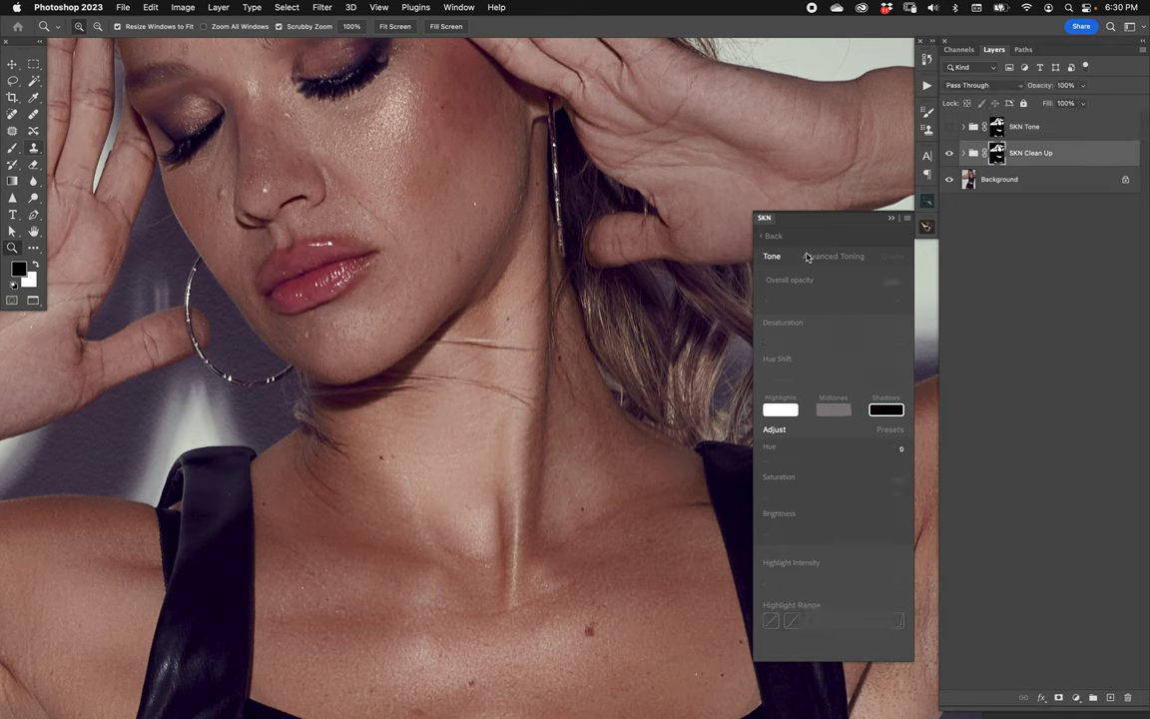
{"action": "left_click", "coordinate": [780, 238]}
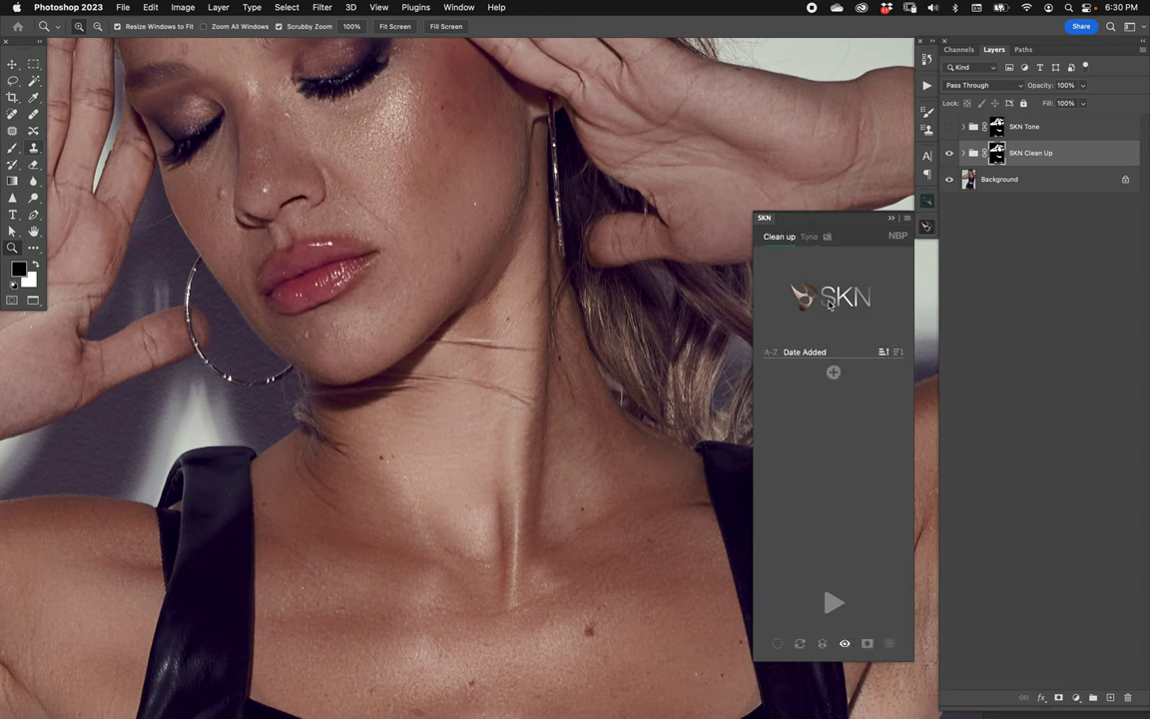
{"action": "left_click", "coordinate": [889, 646]}
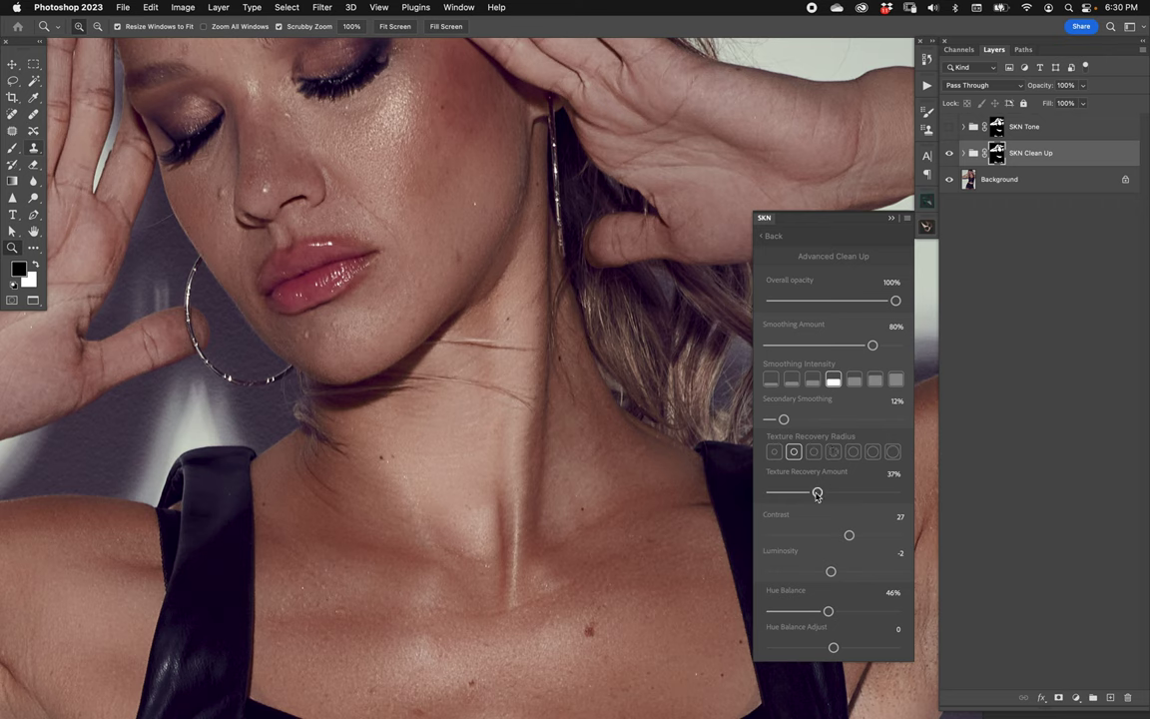
Set the clean-up's Secondary Smoothing to 23% and Texture Recovery Amount to 16%
{"action": "left_click_drag", "start_coordinate": [817, 492], "coordinate": [797, 492]}
{"action": "left_click_drag", "start_coordinate": [784, 420], "coordinate": [798, 420]}
{"action": "left_click_drag", "start_coordinate": [798, 492], "coordinate": [791, 493]}
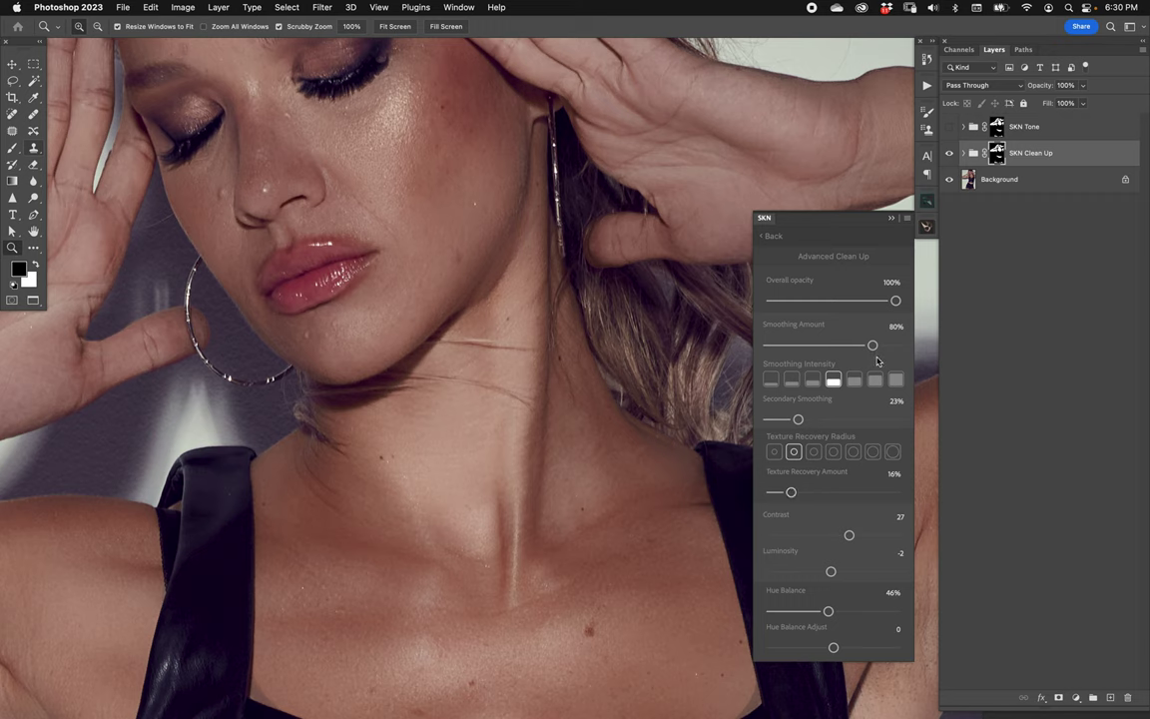
Refine the clean-up with Smoothing Amount 85%, Texture Recovery Amount 14% and Contrast 23
{"action": "left_click_drag", "start_coordinate": [873, 345], "coordinate": [880, 344]}
{"action": "left_click_drag", "start_coordinate": [796, 496], "coordinate": [794, 497]}
{"action": "left_click_drag", "start_coordinate": [848, 536], "coordinate": [843, 535]}
Leave the clean-up settings, show the SKN Tone group again and switch to the Tone tools
{"action": "left_click", "coordinate": [768, 236]}
{"action": "left_click", "coordinate": [1016, 126]}
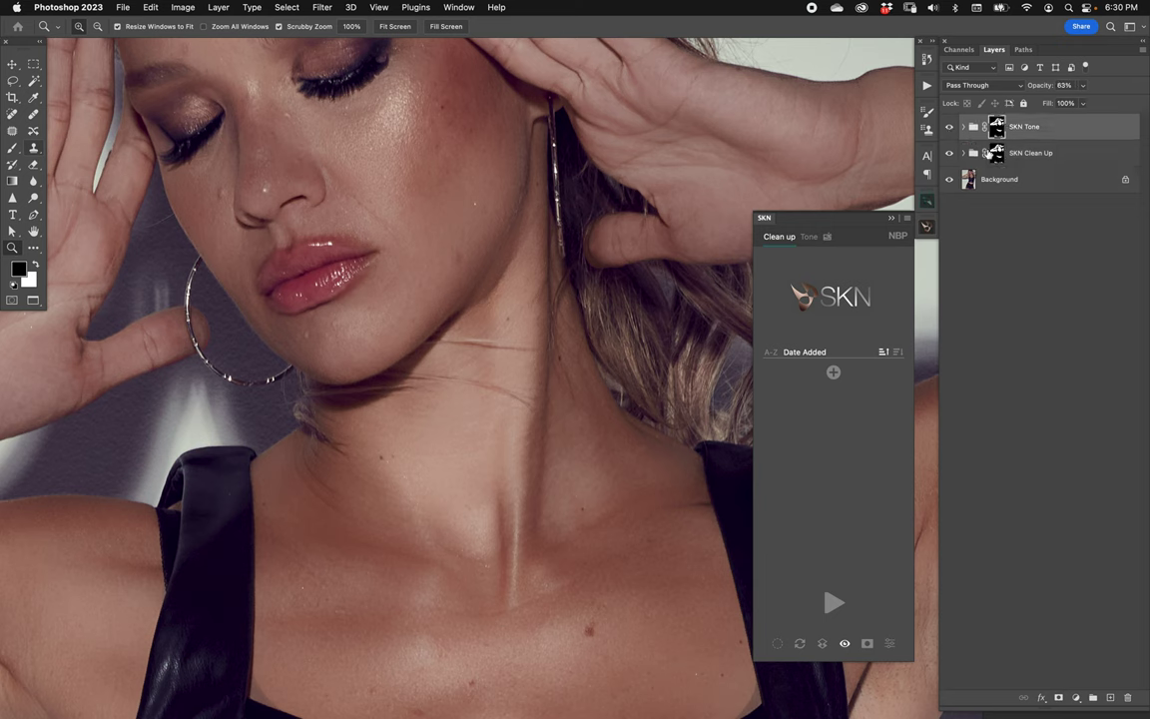
{"action": "left_click", "coordinate": [948, 126]}
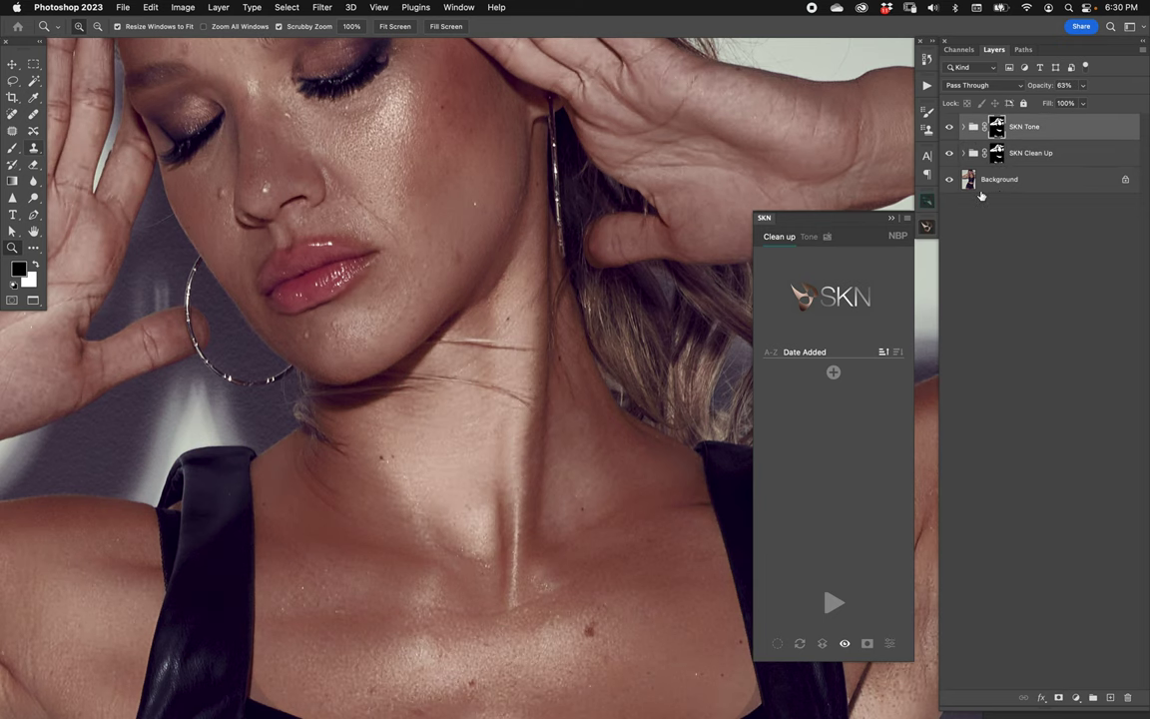
{"action": "left_click", "coordinate": [809, 236]}
{"action": "left_click", "coordinate": [800, 644]}
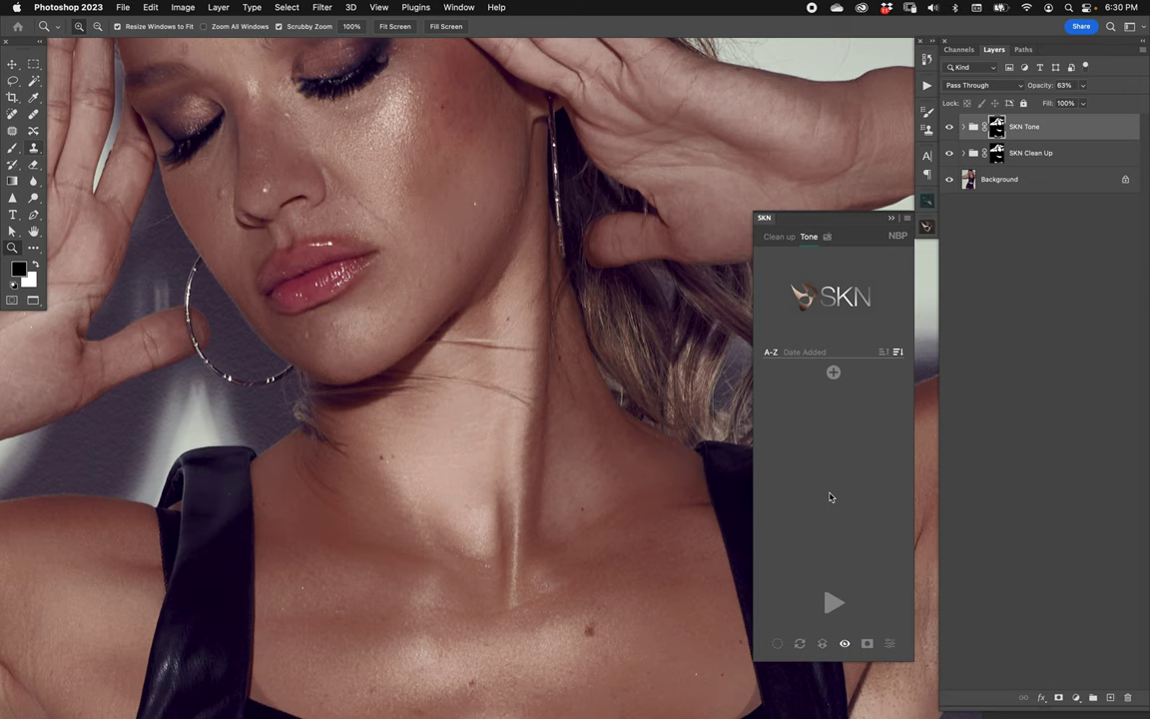
Compare the whole photo with and without the two SKN groups
{"action": "key", "text": "super+0"}
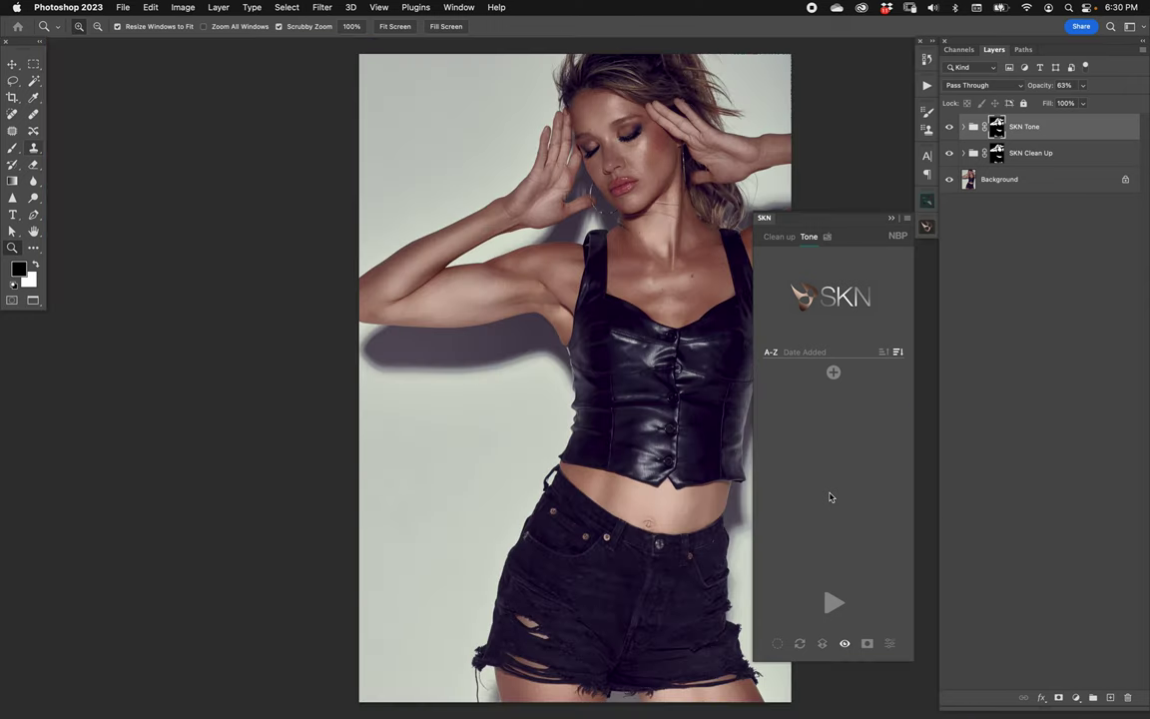
{"action": "left_click_drag", "start_coordinate": [616, 321], "coordinate": [531, 321]}
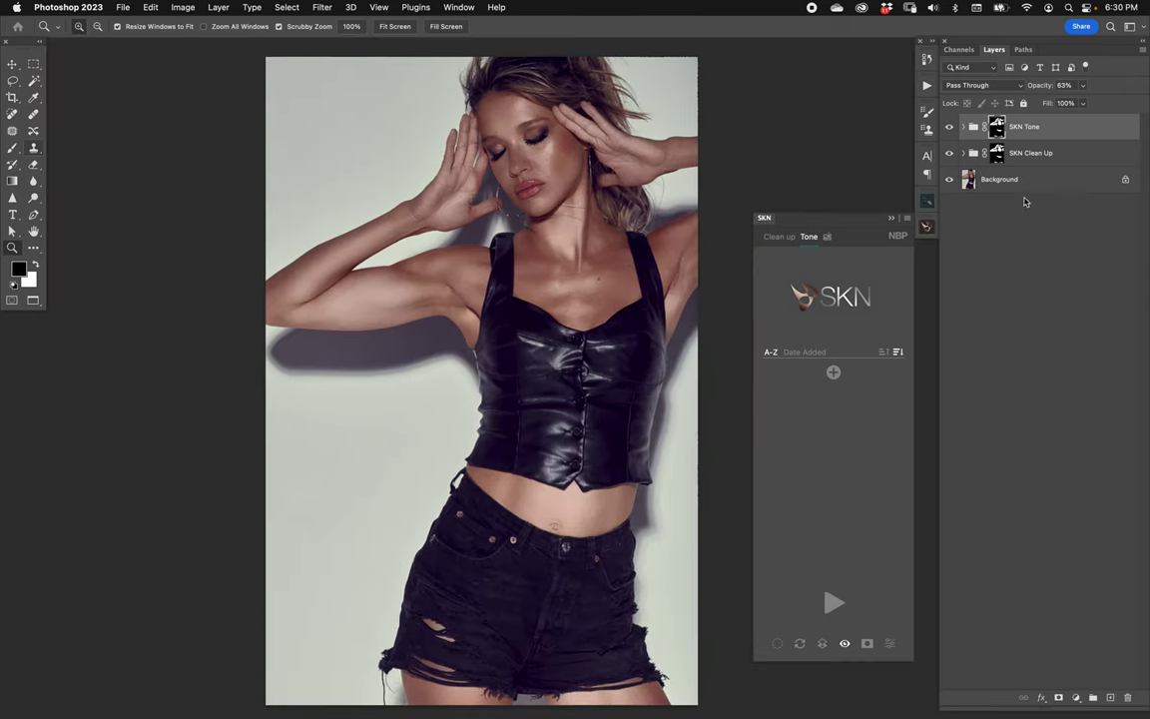
{"action": "left_click", "coordinate": [949, 180], "text": "alt"}
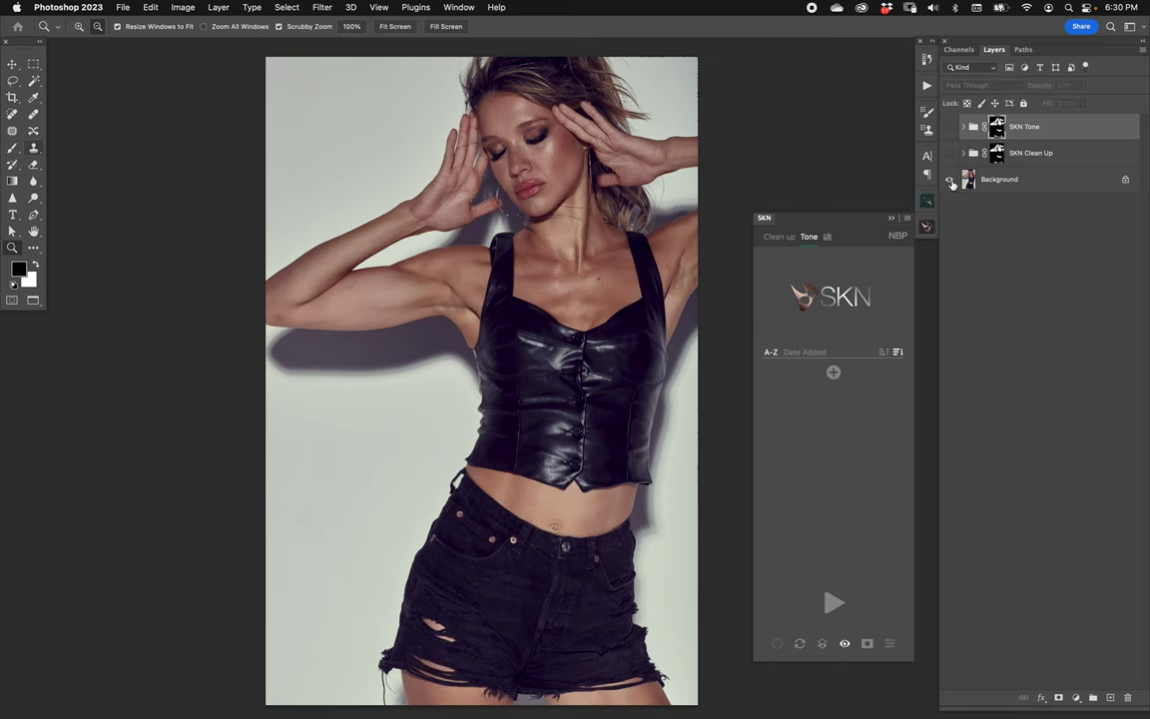
{"action": "left_click", "coordinate": [949, 179], "text": "alt"}
Examine the face and upper body closely and set the tone's overall opacity to 56%
{"action": "left_click_drag", "start_coordinate": [564, 169], "coordinate": [574, 193]}
{"action": "left_click", "coordinate": [574, 193]}
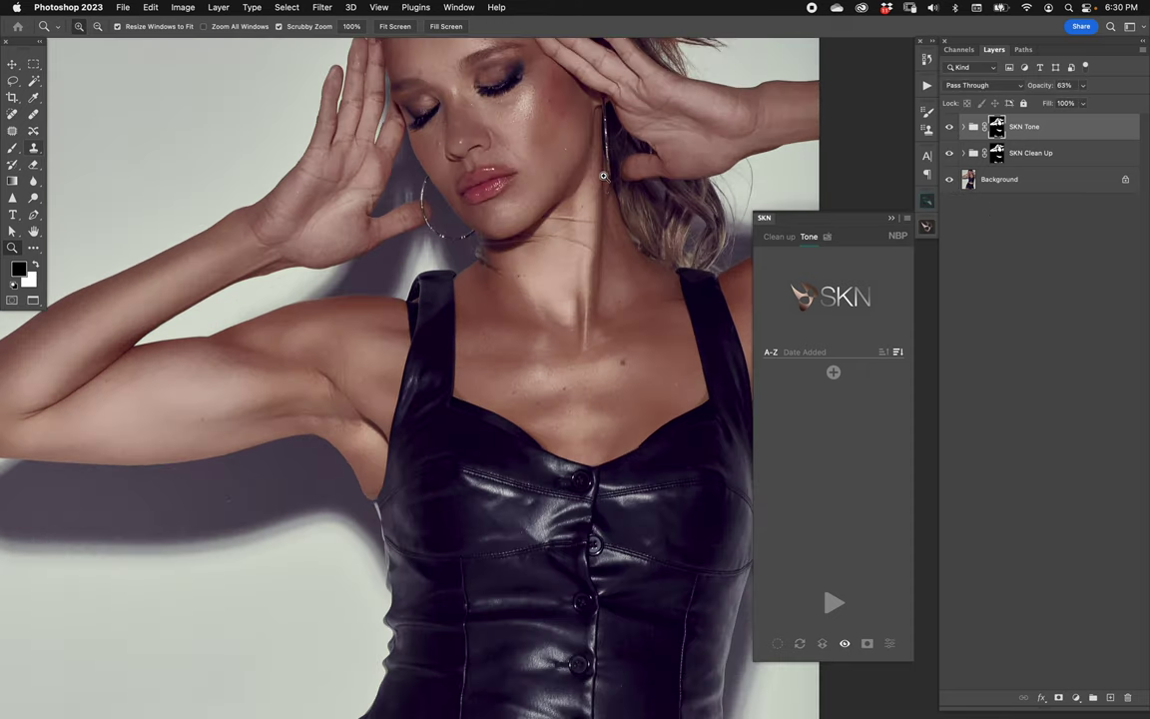
{"action": "left_click", "coordinate": [544, 162]}
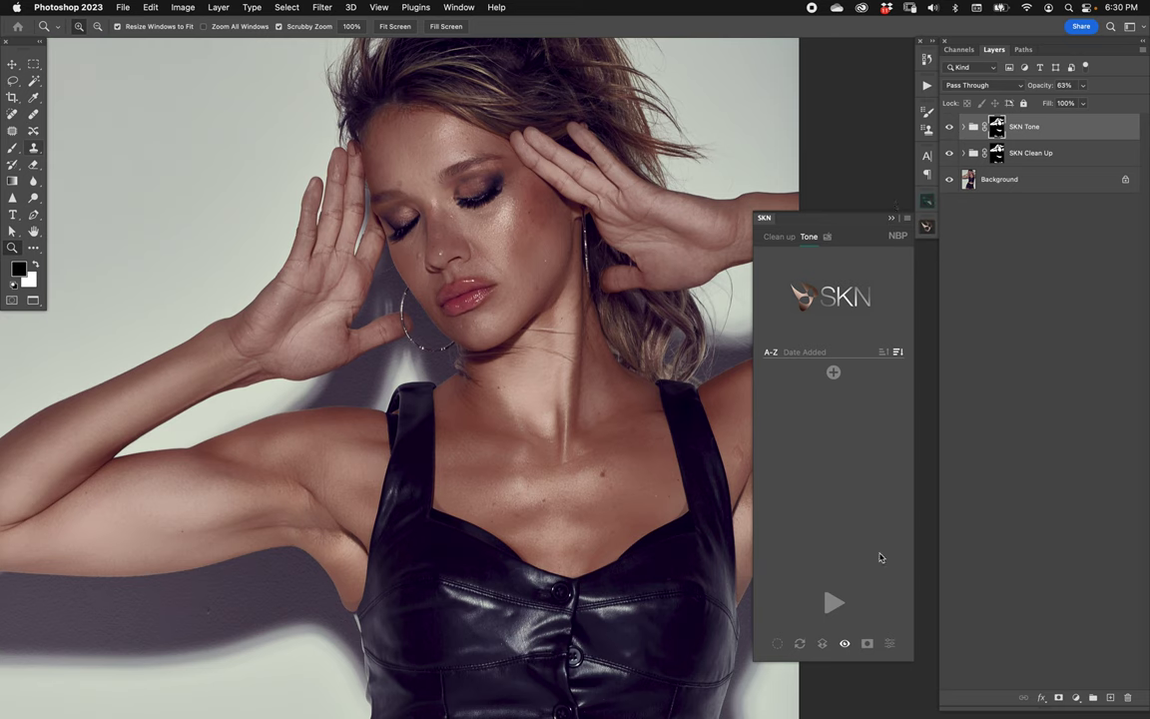
{"action": "left_click", "coordinate": [889, 643]}
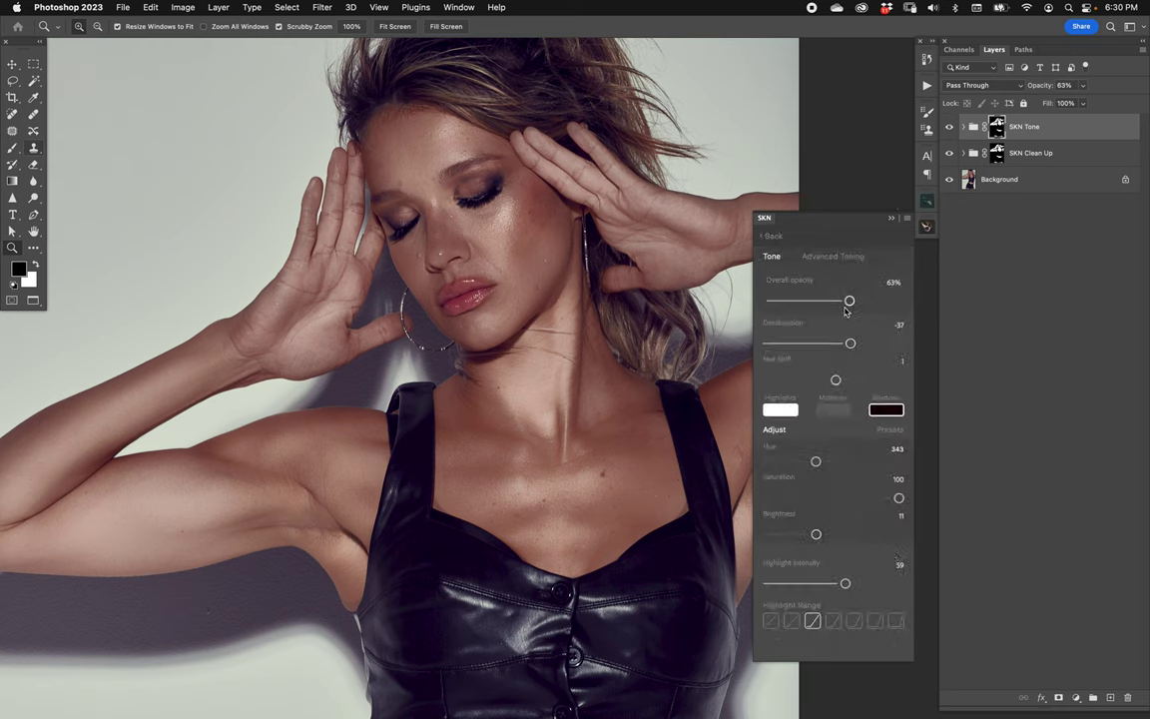
{"action": "left_click_drag", "start_coordinate": [849, 301], "coordinate": [840, 300]}
With the SKN Tone group hidden, slightly reduce the clean-up's Smoothing Amount and overall opacity, then return to the Tone tools
{"action": "left_click", "coordinate": [950, 127]}
{"action": "left_click", "coordinate": [1047, 155]}
{"action": "left_click", "coordinate": [775, 238]}
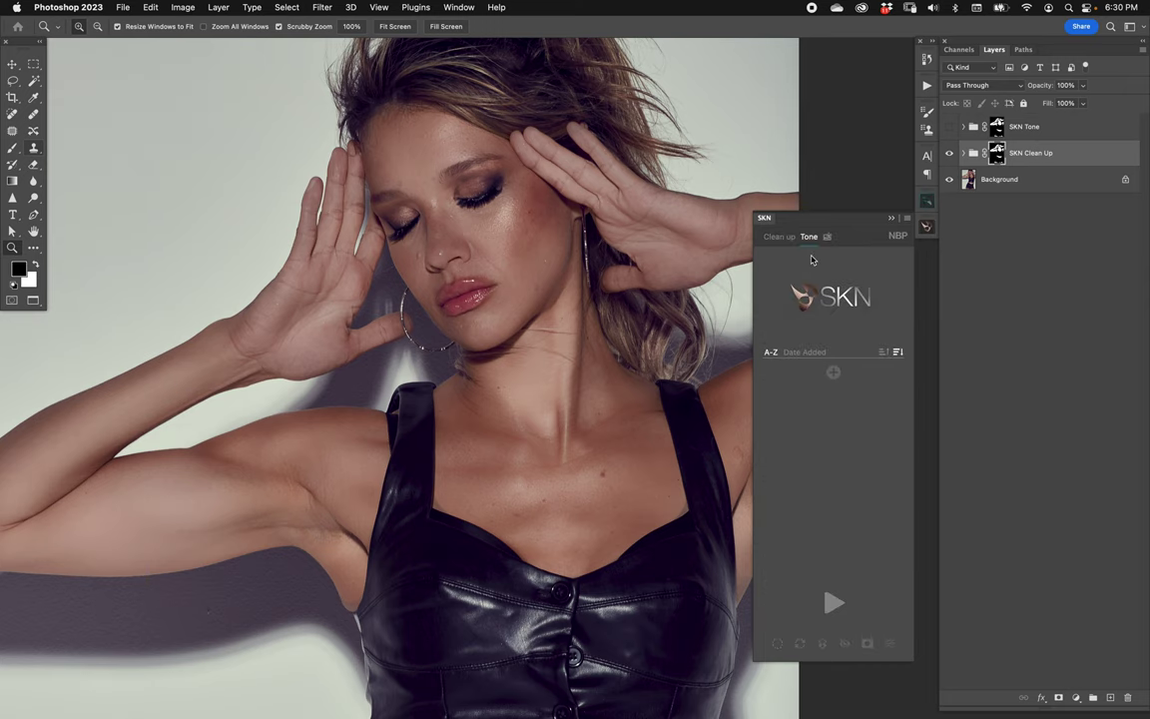
{"action": "left_click", "coordinate": [890, 643]}
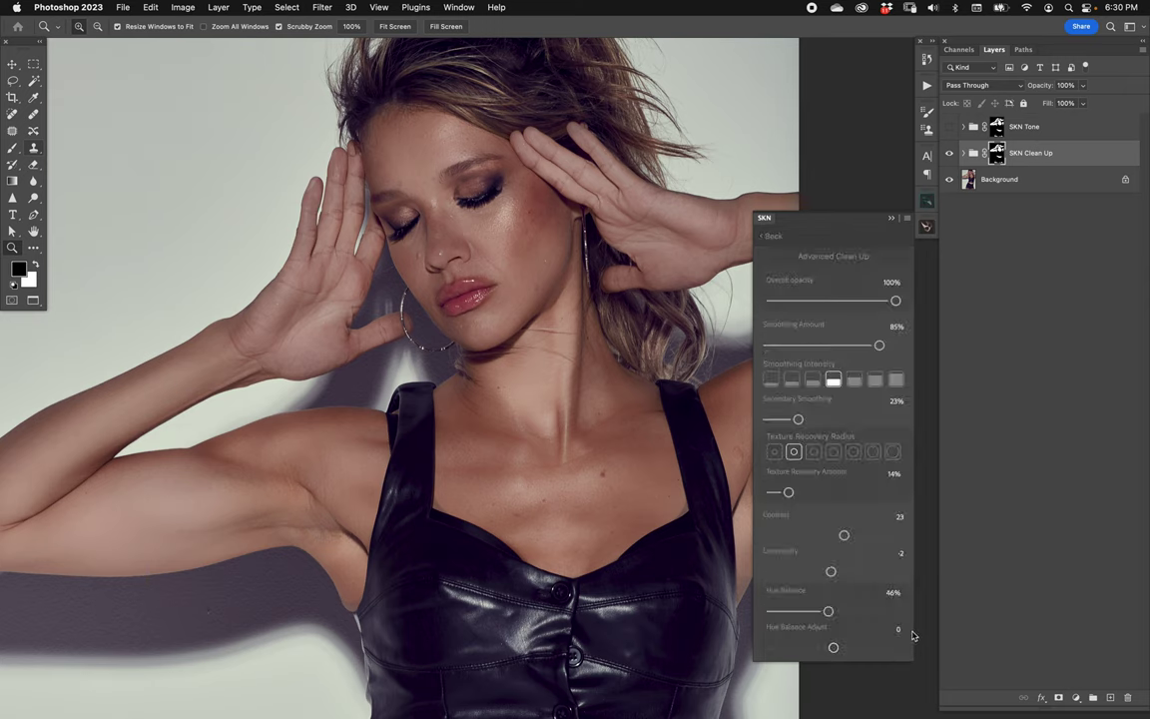
{"action": "left_click_drag", "start_coordinate": [877, 346], "coordinate": [870, 345]}
{"action": "left_click_drag", "start_coordinate": [896, 300], "coordinate": [880, 302]}
{"action": "left_click", "coordinate": [774, 235]}
{"action": "left_click", "coordinate": [809, 237]}
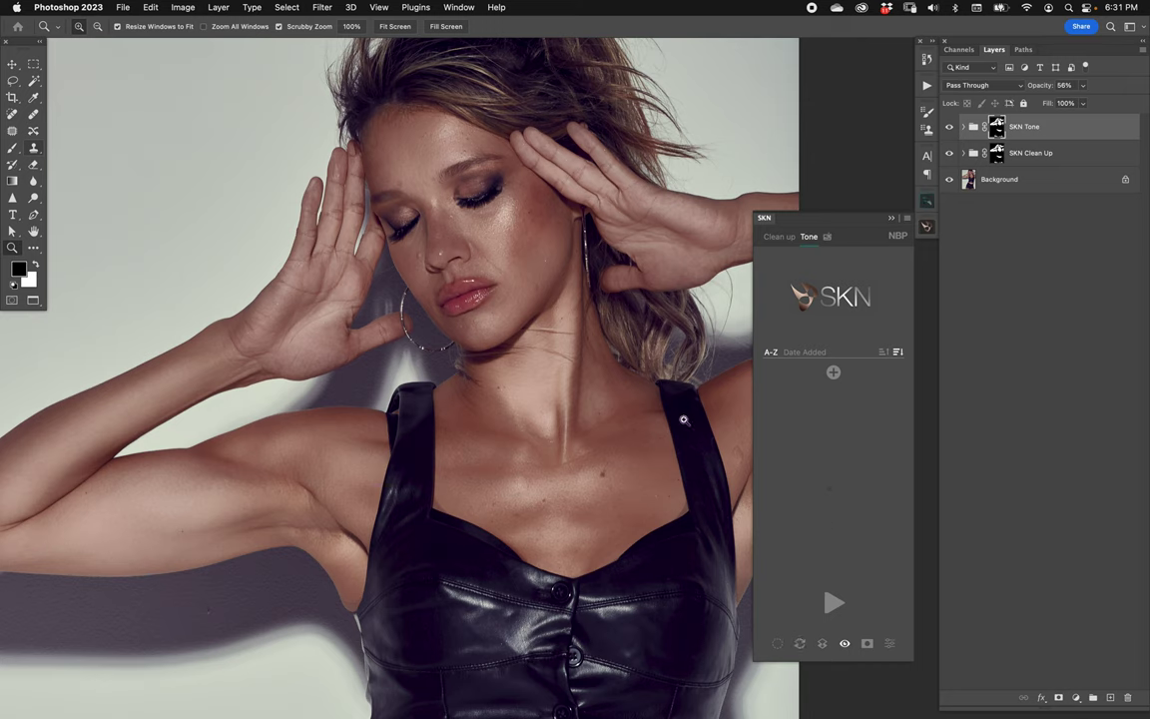
Compare the retouched skin with the original Background layer, both close up and on the full figure
{"action": "left_click", "coordinate": [951, 180], "text": "alt"}
{"action": "left_click", "coordinate": [950, 181], "text": "alt"}
{"action": "key", "text": "super+0"}
{"action": "left_click_drag", "start_coordinate": [651, 353], "coordinate": [577, 353]}
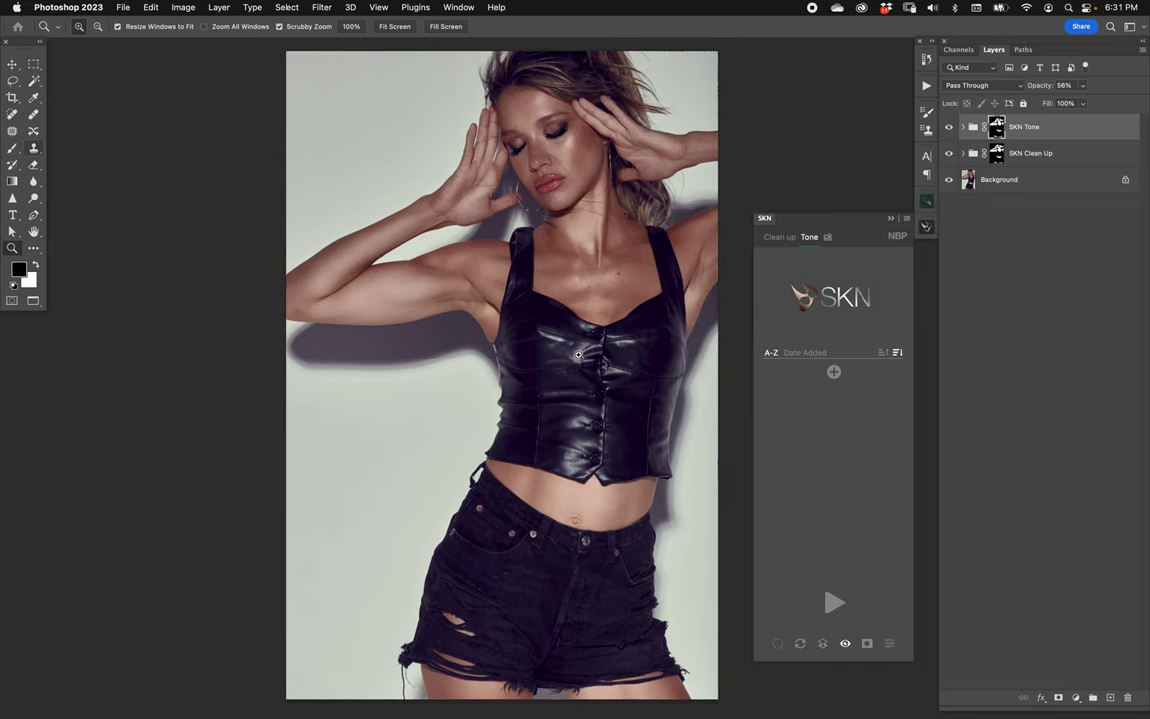
{"action": "left_click", "coordinate": [950, 181], "text": "alt"}
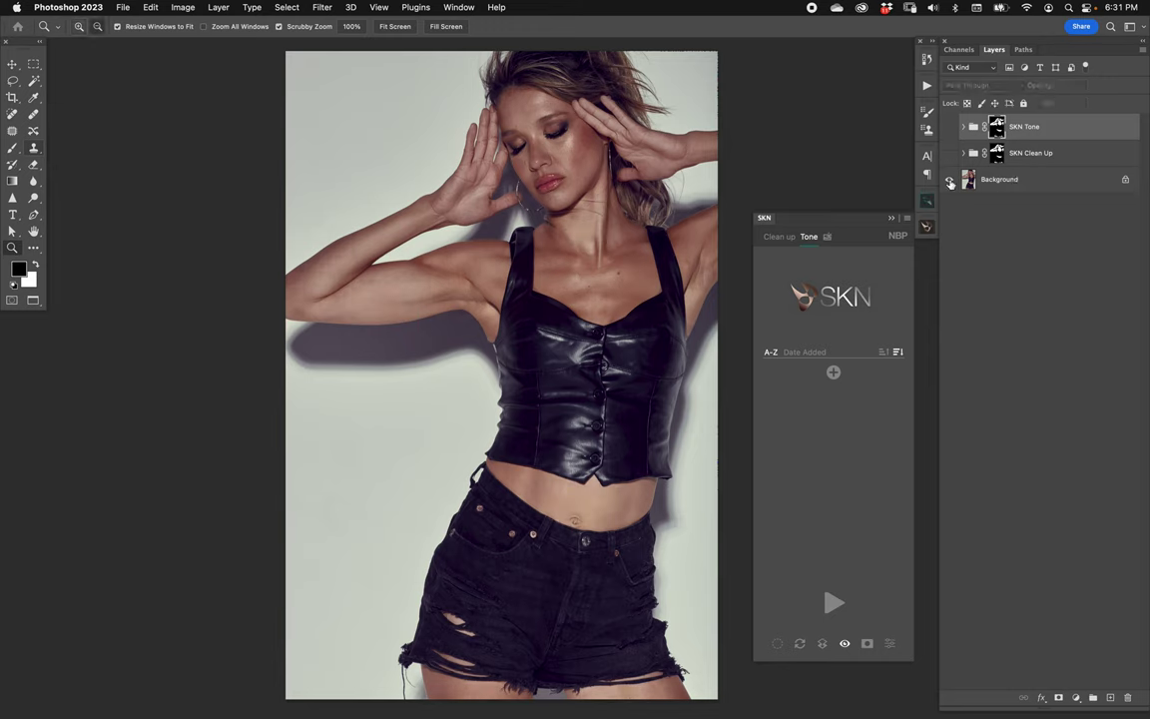
{"action": "left_click", "coordinate": [951, 180], "text": "alt"}
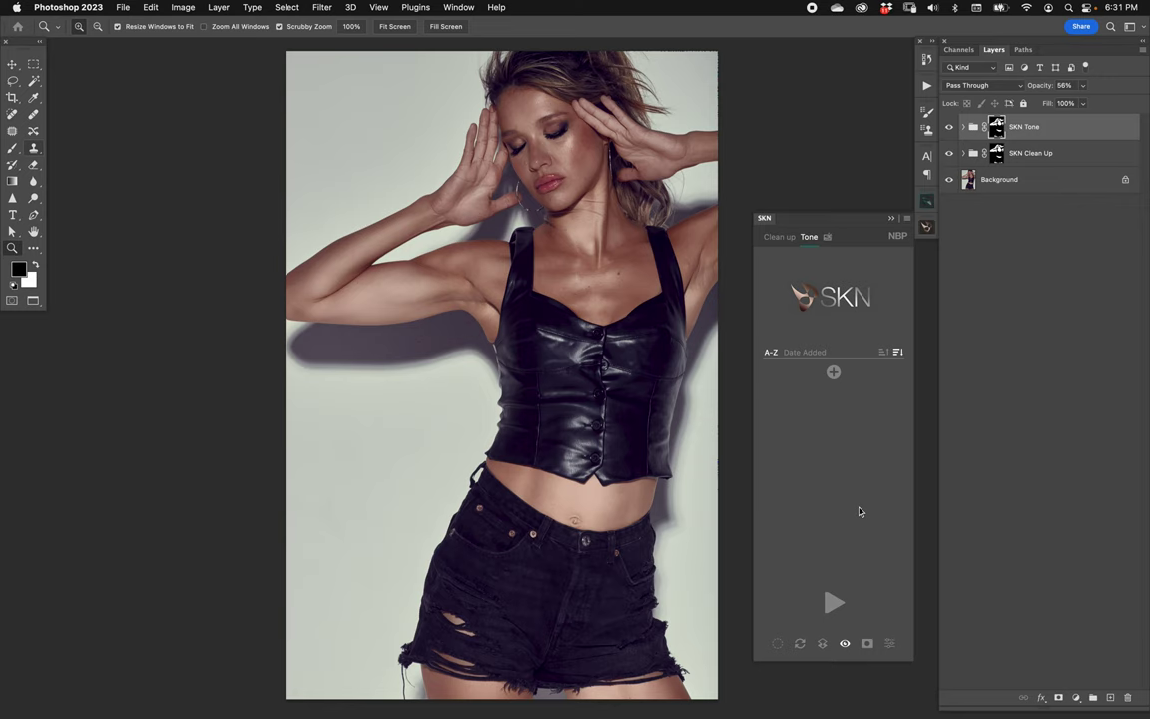
{"action": "left_click", "coordinate": [890, 643]}
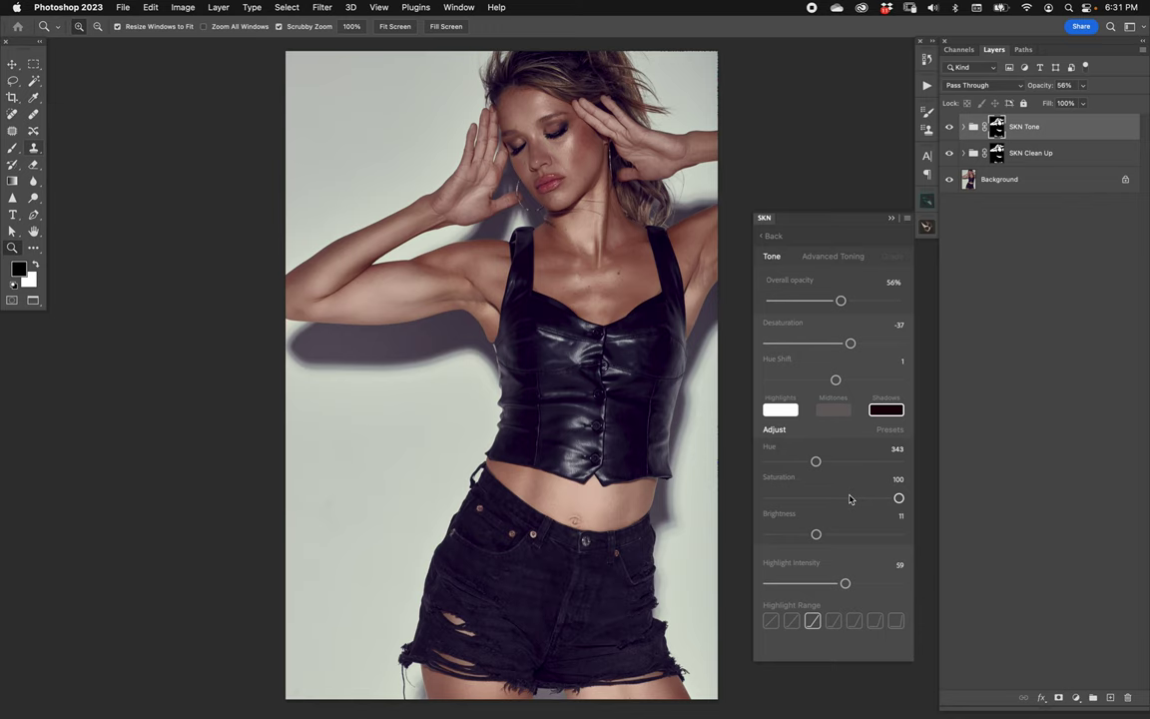
{"action": "left_click", "coordinate": [771, 235]}
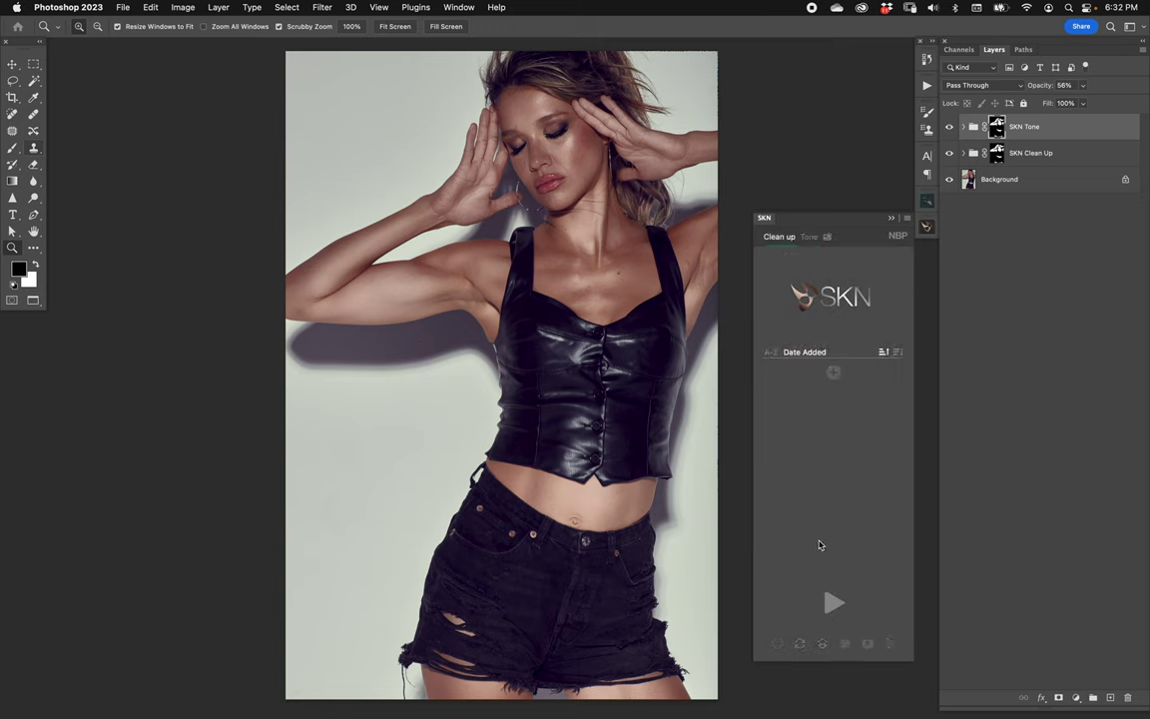